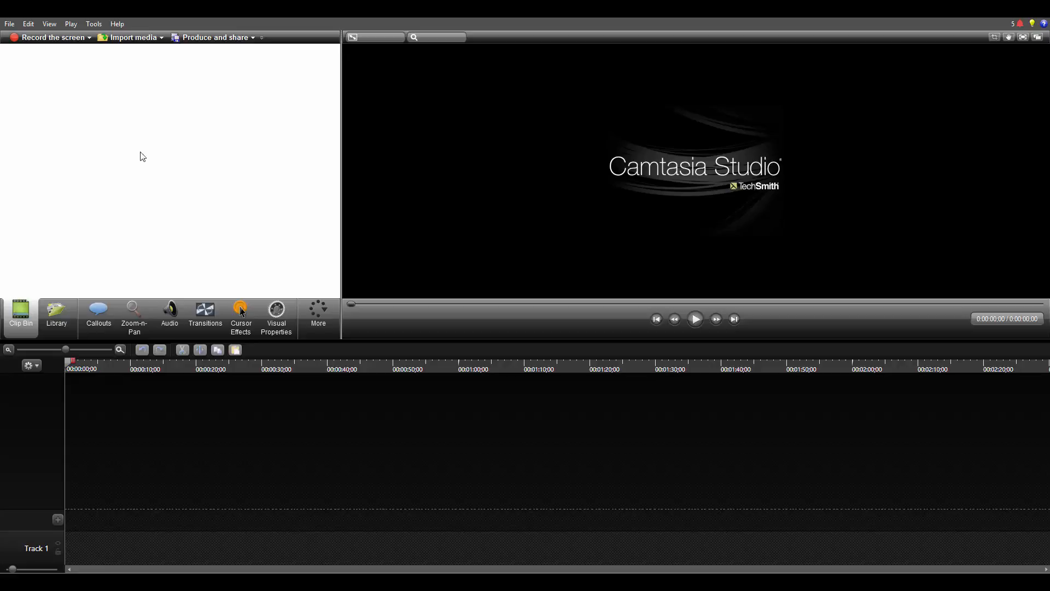
# Import the video Better intro 2-15-15.mp4 from the Music folder into the Clip Bin and preview it
pyautogui.rightClick(96, 171)
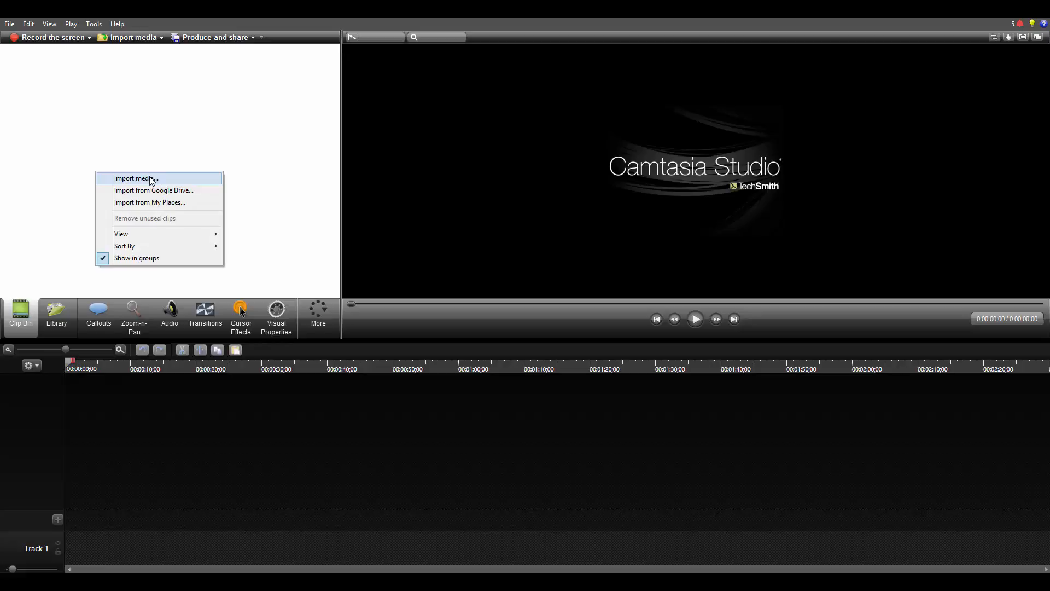
pyautogui.click(152, 179)
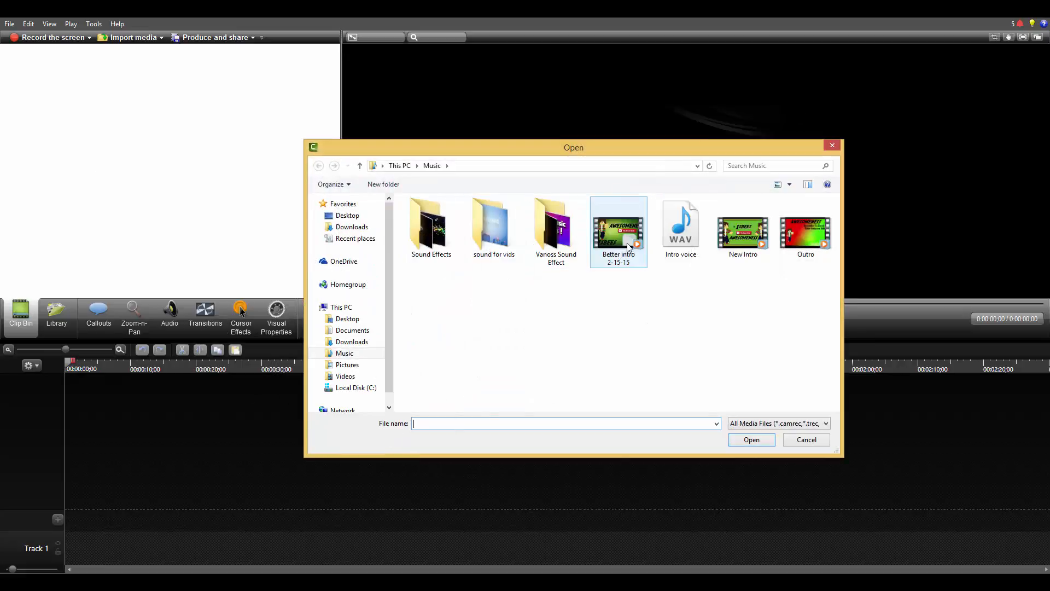
pyautogui.doubleClick(622, 254)
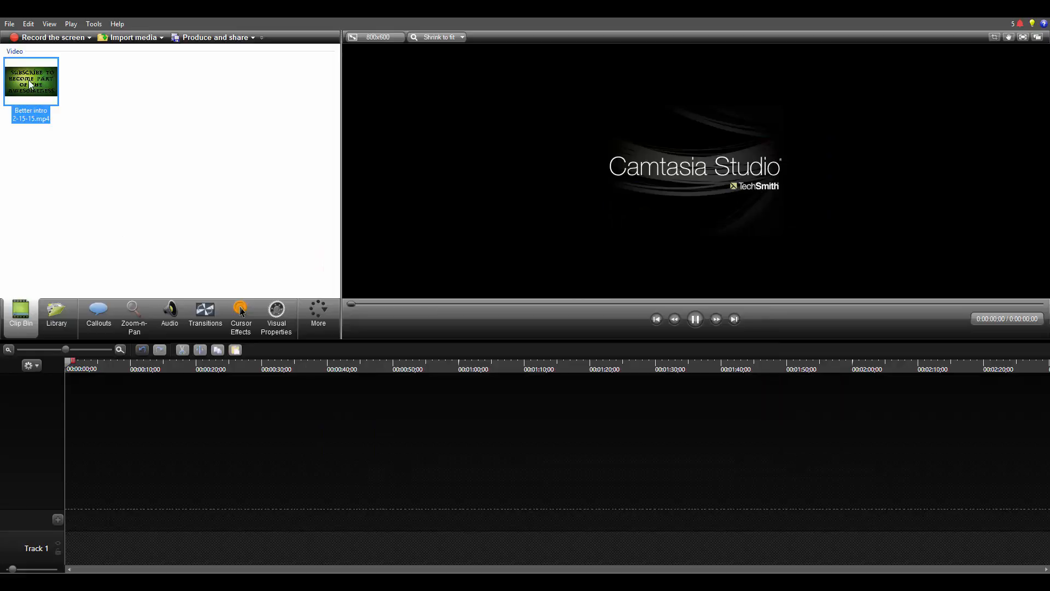
pyautogui.click(30, 84)
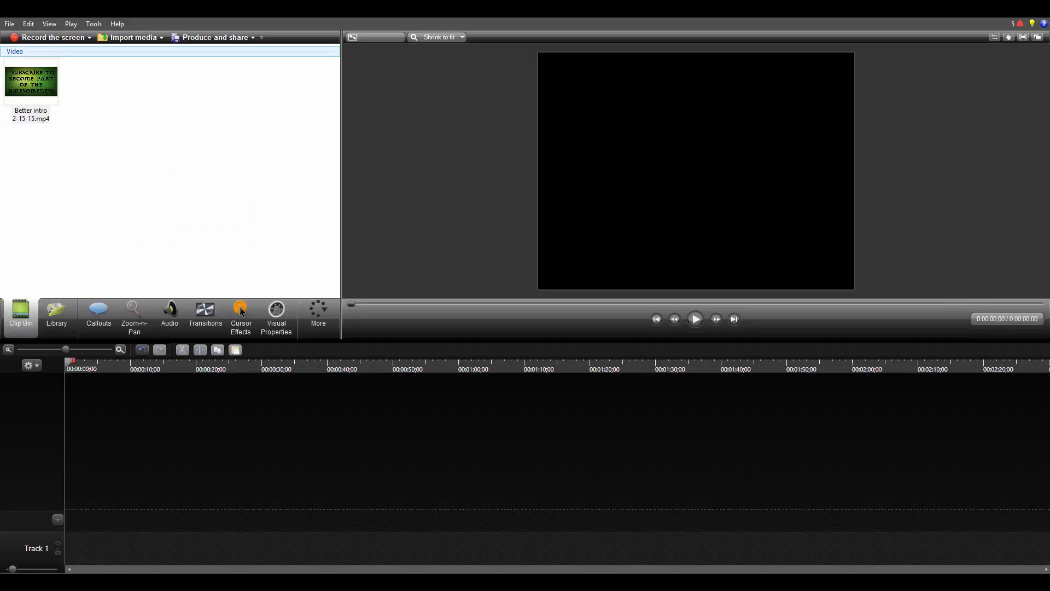
# Import Summer-Tune.mp3 from the "sound for vids" folder and place it at the start of Track 1
pyautogui.rightClick(150, 176)
pyautogui.click(167, 181)
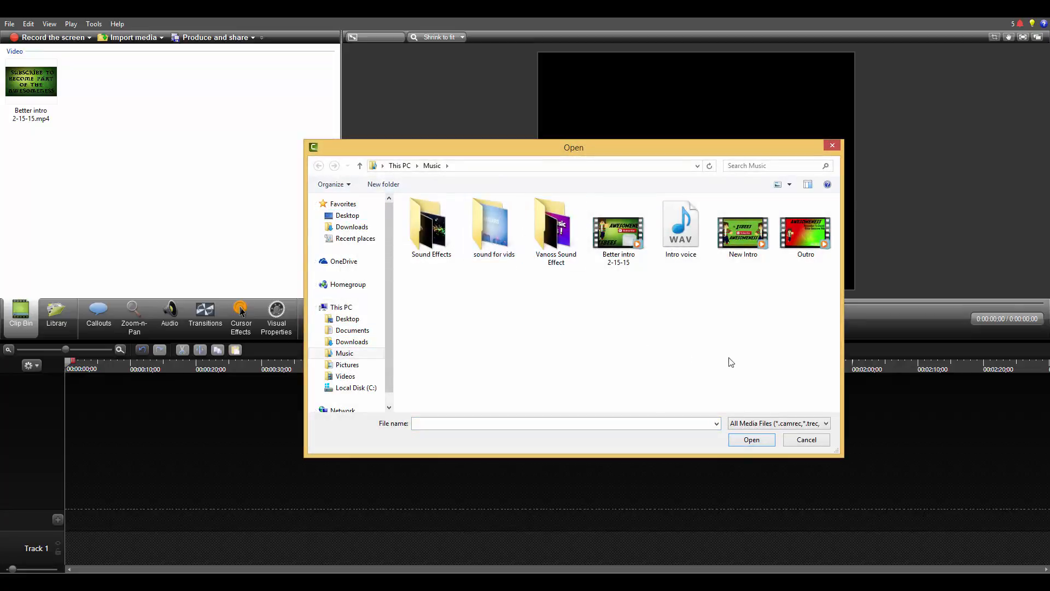
pyautogui.doubleClick(501, 244)
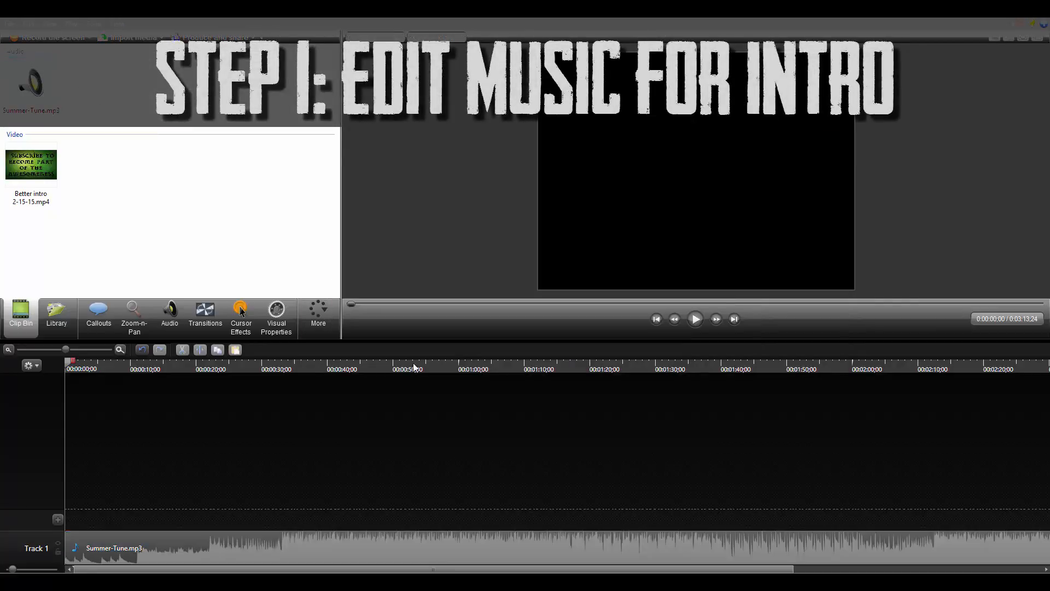
# Play through Summer-Tune.mp3 to locate the intro passage and cut away everything before 00:02:09;13
pyautogui.click(105, 393)
pyautogui.press('space')
pyautogui.click(178, 362)
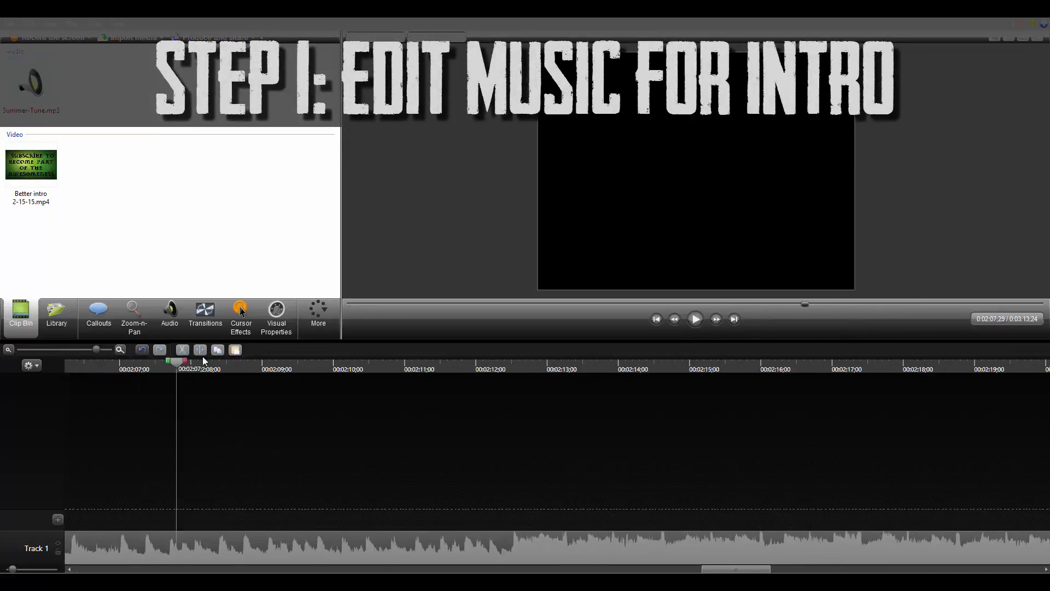
pyautogui.press('space')
pyautogui.click(306, 363)
pyautogui.press('space')
pyautogui.moveTo(279, 363); pyautogui.dragTo(262, 369)
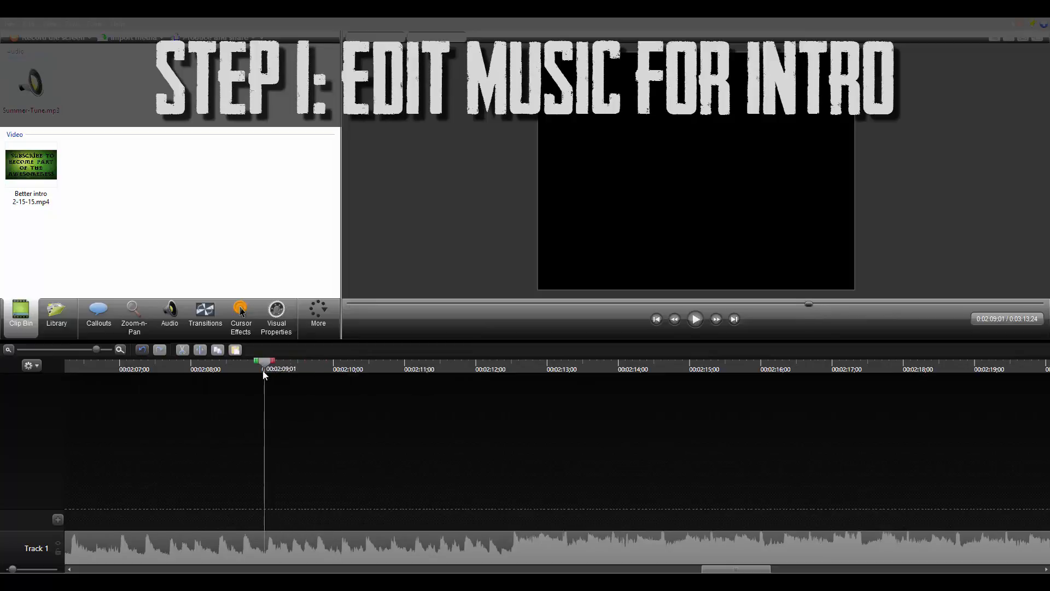
pyautogui.press('space')
pyautogui.click(293, 365)
pyautogui.press('space')
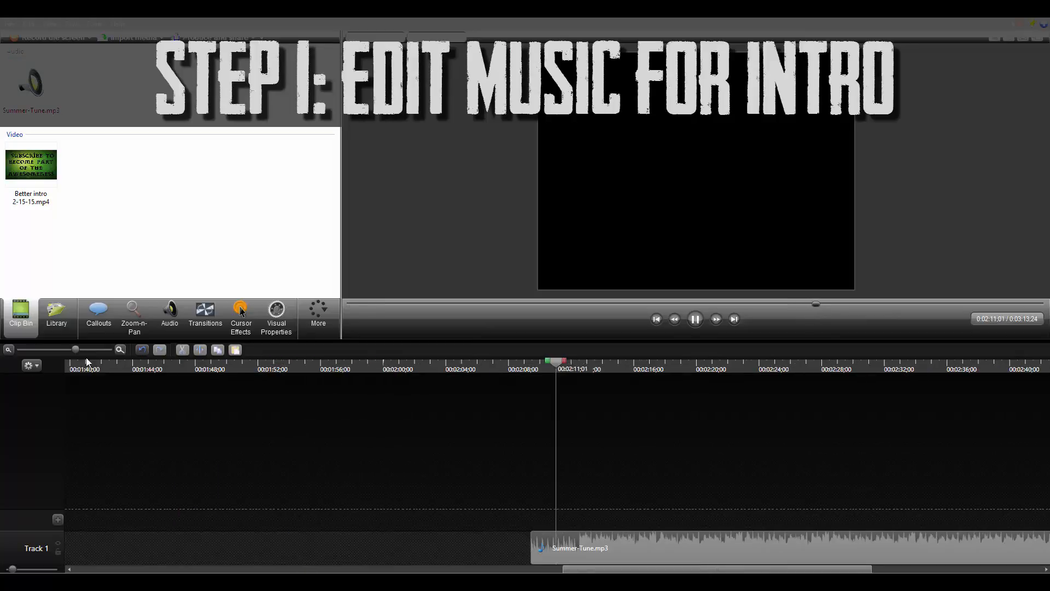
pyautogui.scroll(-4, 952, 442)
pyautogui.press('space')
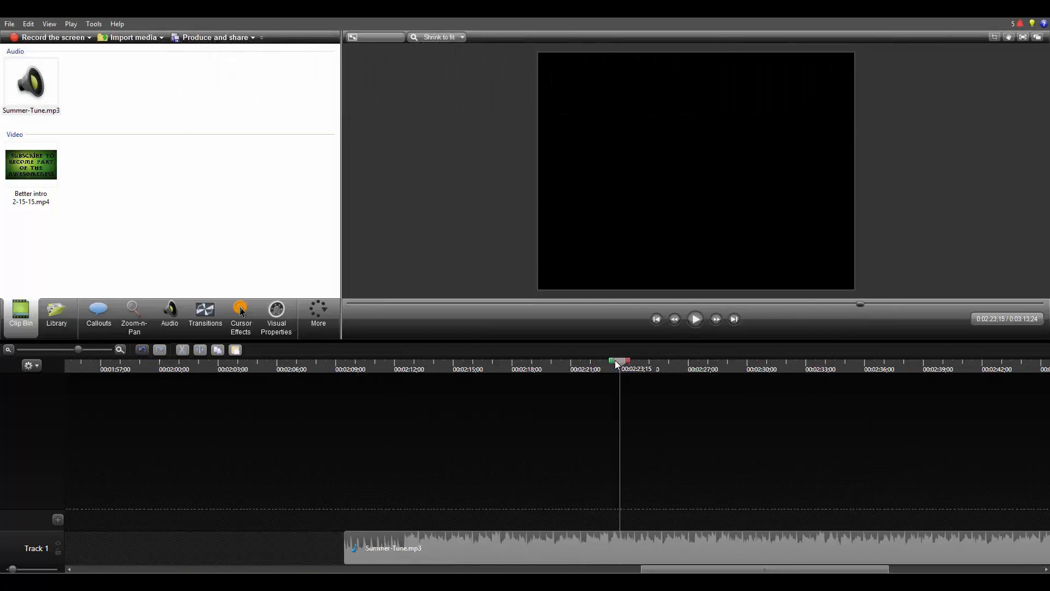
# Mark a timeline range from the start of the trimmed music, adjusting its end to gauge a length of about 10 seconds
pyautogui.moveTo(614, 360); pyautogui.dragTo(339, 419)
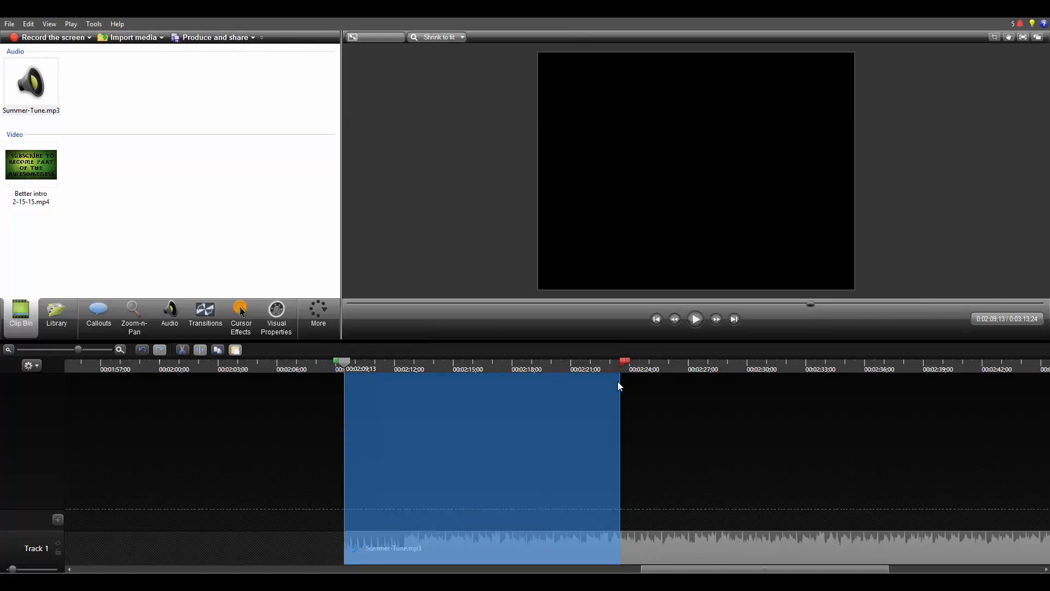
pyautogui.moveTo(625, 362); pyautogui.dragTo(581, 372)
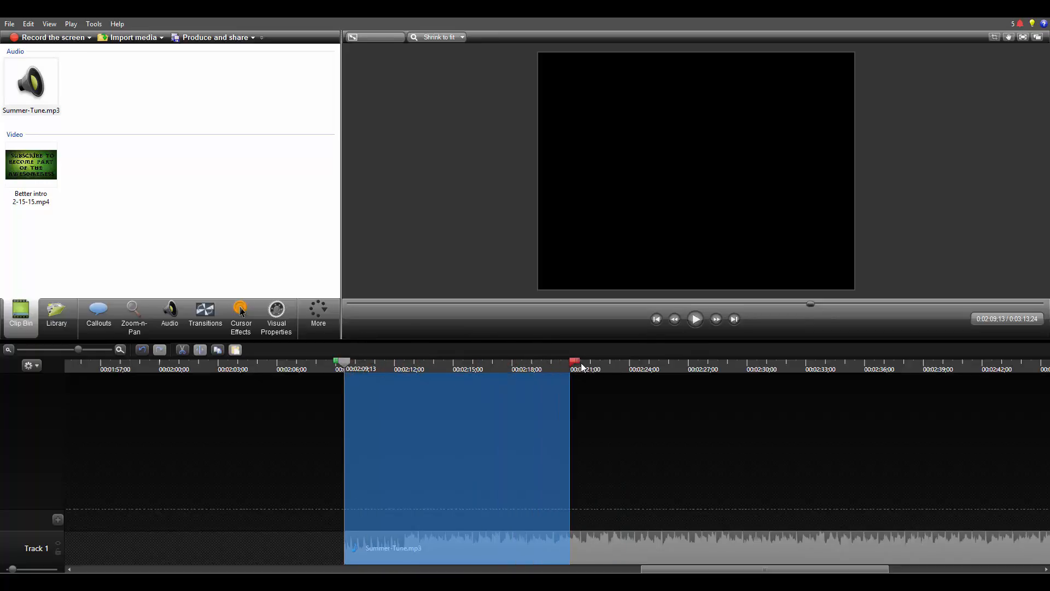
pyautogui.moveTo(574, 365); pyautogui.dragTo(492, 361)
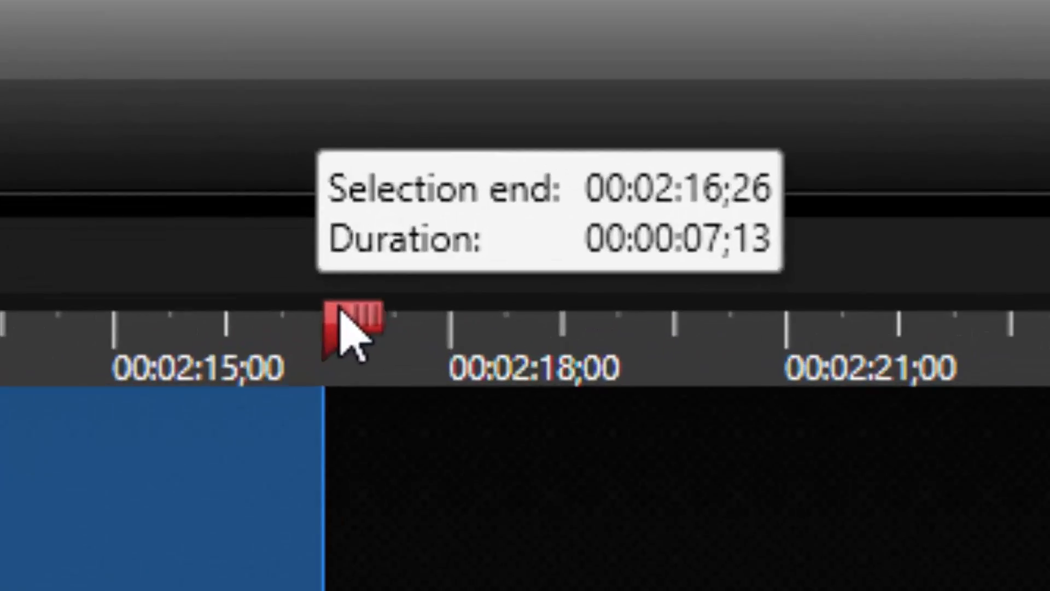
pyautogui.moveTo(339, 310); pyautogui.dragTo(643, 335)
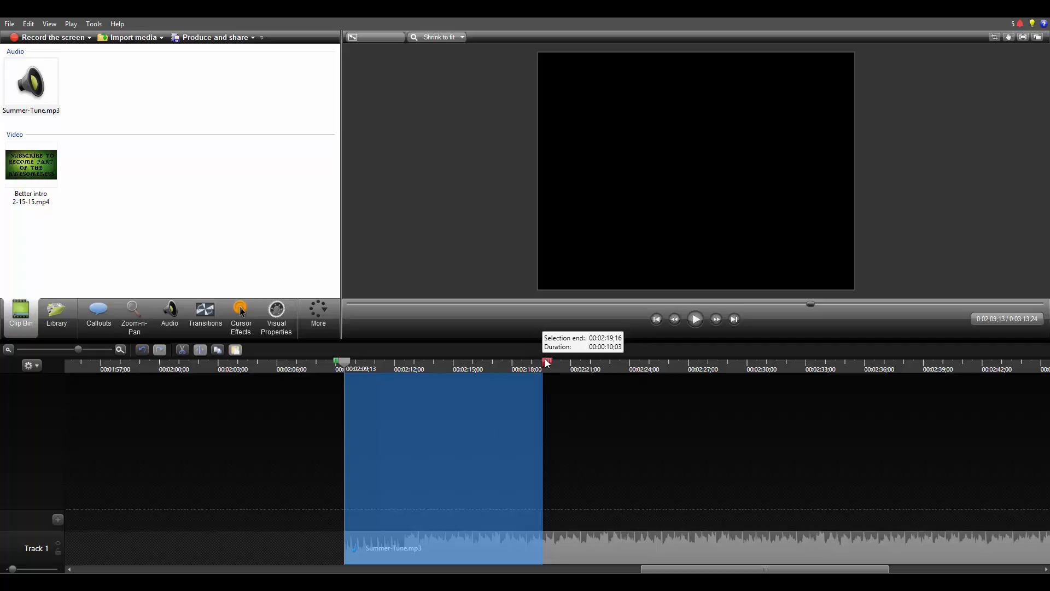
pyautogui.moveTo(554, 363); pyautogui.dragTo(533, 378)
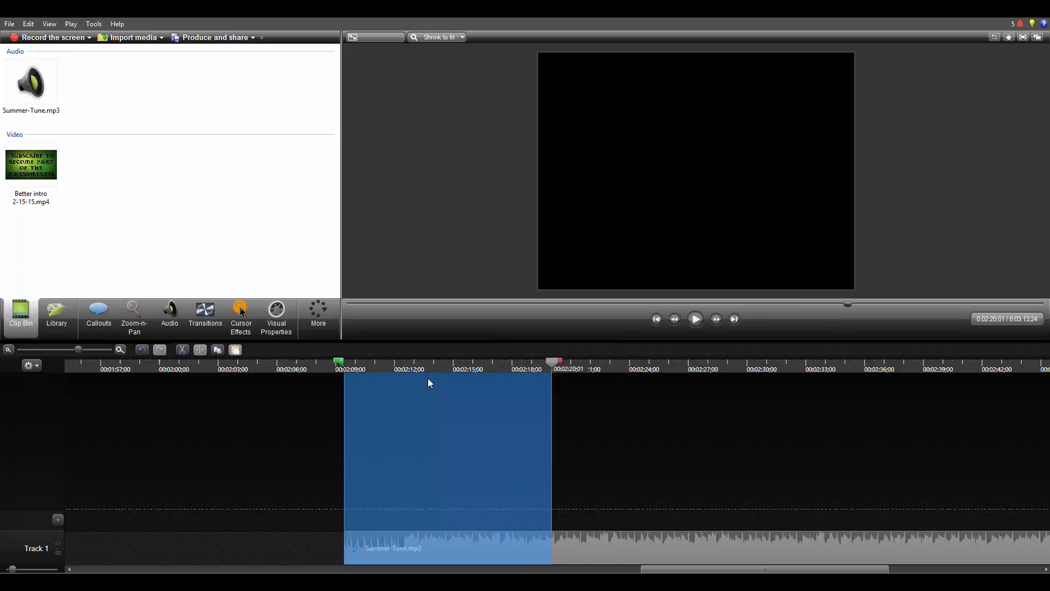
# Split the music clip at 00:02:21;16 and delete everything after the cut
pyautogui.press('space')
pyautogui.moveTo(562, 362); pyautogui.dragTo(583, 361)
pyautogui.click(602, 548)
pyautogui.doubleClick(582, 362)
pyautogui.press('s')
pyautogui.press('Delete')
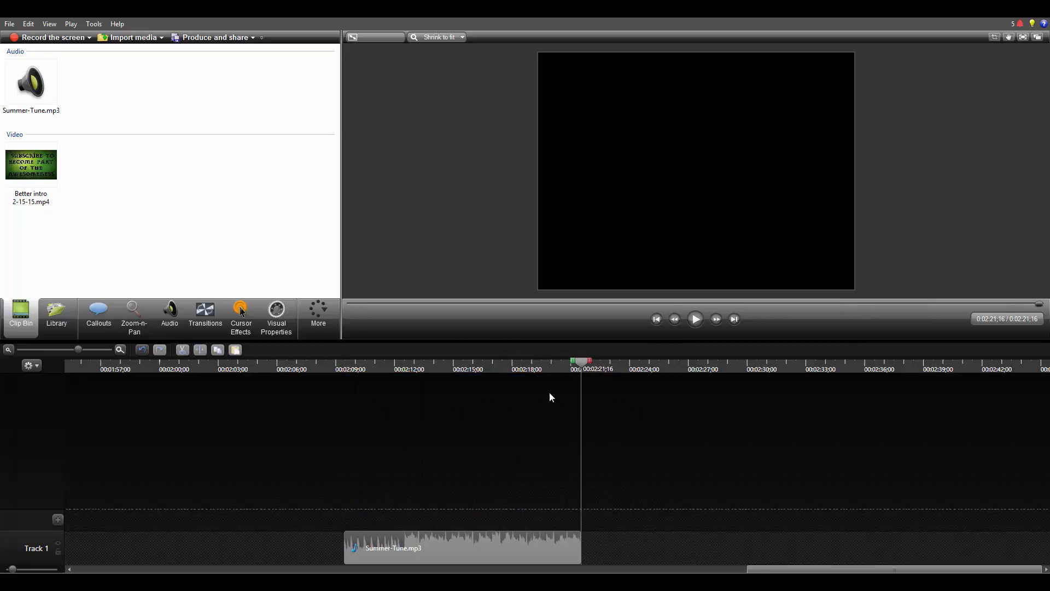
# Move the trimmed music clip to the very beginning of Track 1 and return the playhead to 00:00:00;00
pyautogui.click(42, 349)
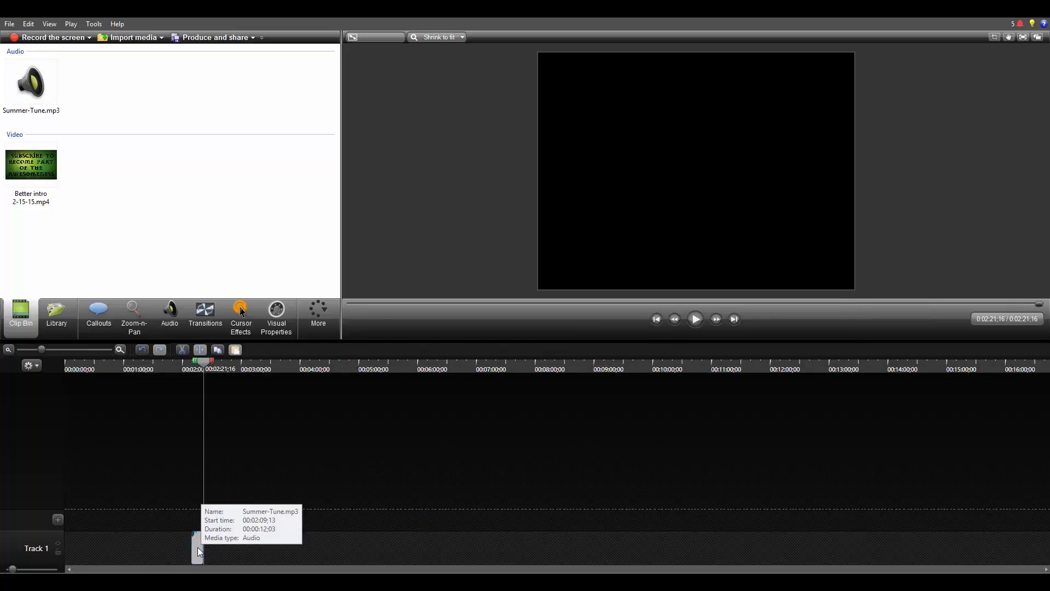
pyautogui.moveTo(168, 553); pyautogui.dragTo(40, 554)
pyautogui.moveTo(80, 368); pyautogui.dragTo(1, 388)
pyautogui.click(98, 349)
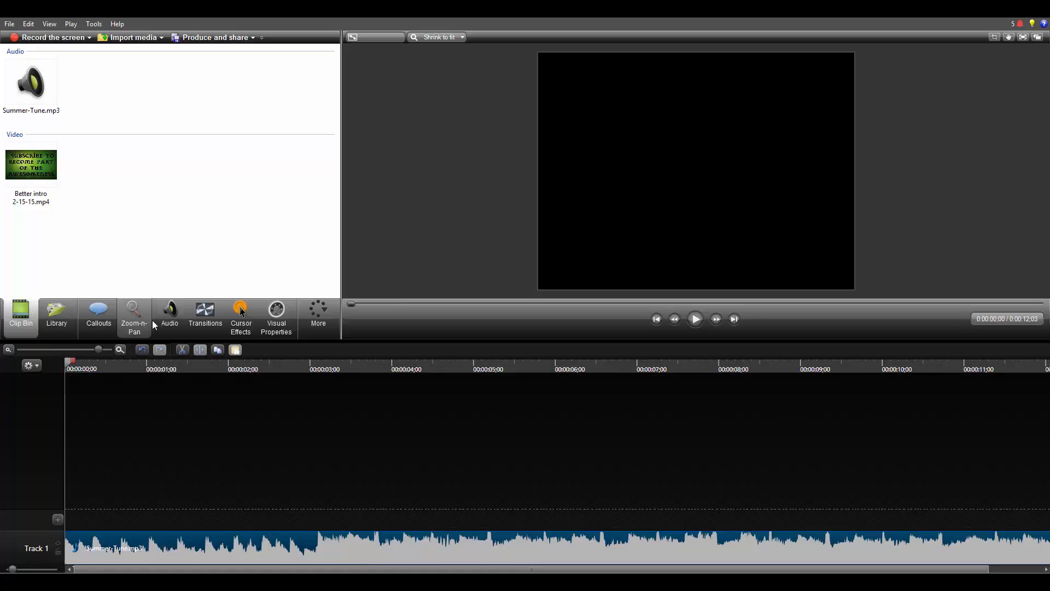
# Add three audio points to the Summer-Tune.mp3 clip within its first three seconds
pyautogui.click(171, 316)
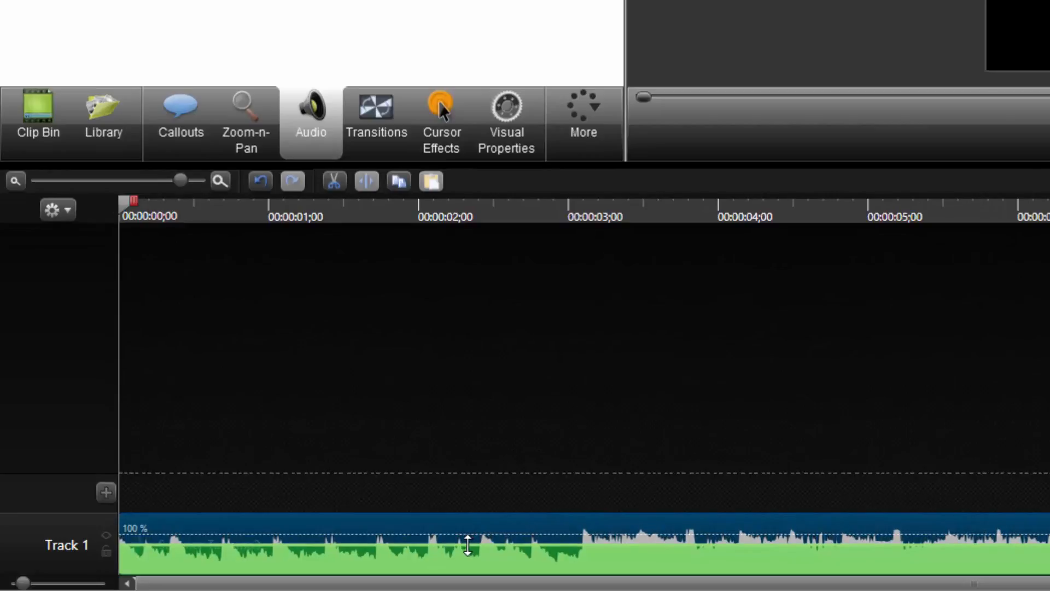
pyautogui.rightClick(292, 540)
pyautogui.click(363, 520)
pyautogui.rightClick(458, 535)
pyautogui.click(530, 515)
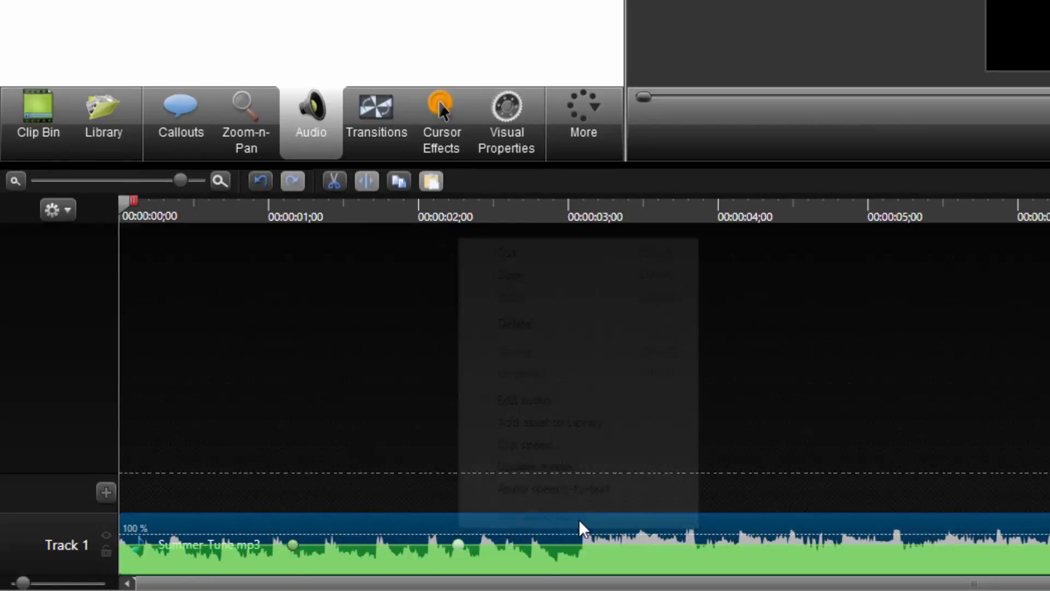
pyautogui.rightClick(583, 521)
pyautogui.click(664, 509)
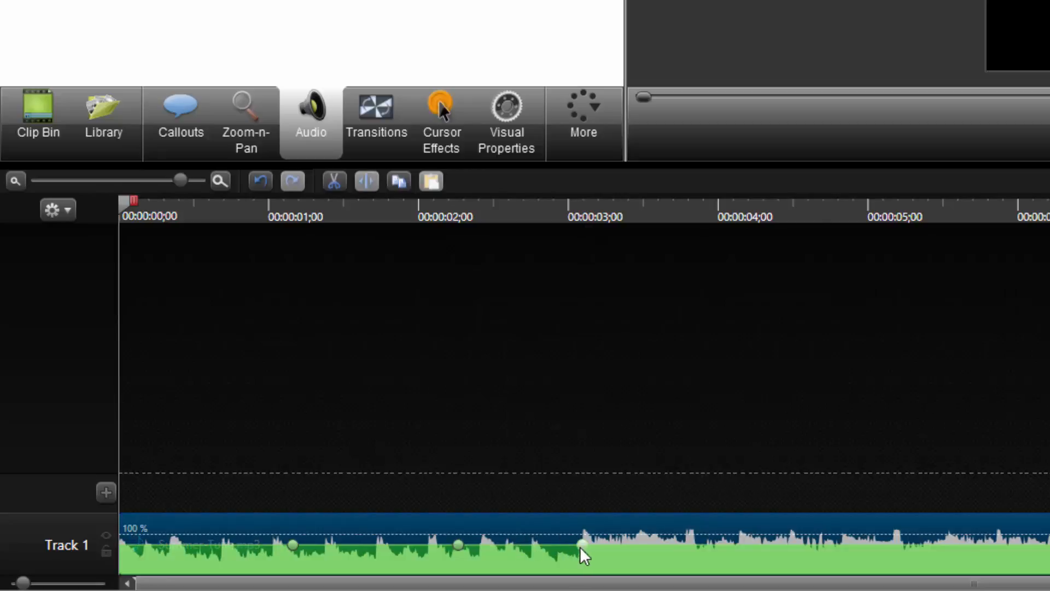
# Bring the three audio points within the clip's first second and lower the first one to silence for a fade-in
pyautogui.moveTo(292, 546); pyautogui.dragTo(122, 547)
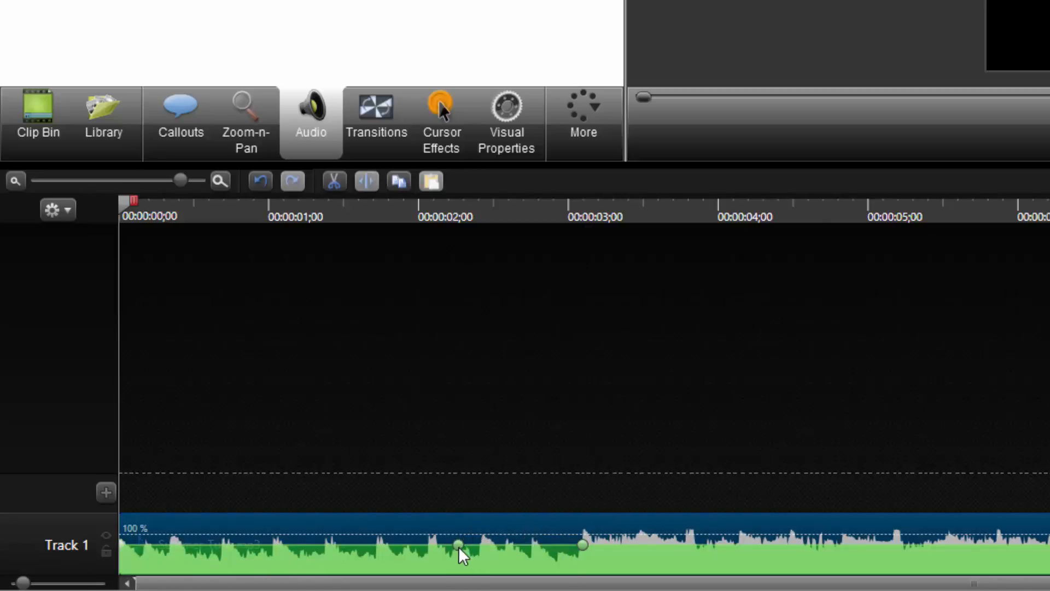
pyautogui.moveTo(459, 546); pyautogui.dragTo(201, 548)
pyautogui.moveTo(590, 547); pyautogui.dragTo(250, 552)
pyautogui.click(393, 438)
pyautogui.moveTo(122, 546); pyautogui.dragTo(127, 581)
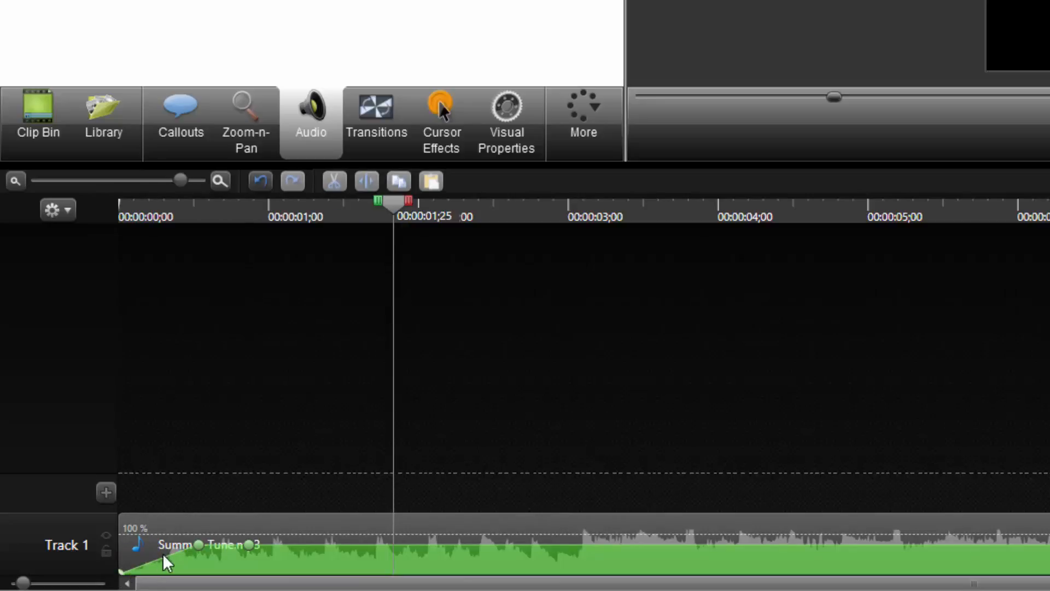
# Try shaping the fade-in by shifting and adding intermediate audio points, and remove those intermediate points
pyautogui.moveTo(199, 547); pyautogui.dragTo(173, 554)
pyautogui.rightClick(204, 553)
pyautogui.click(263, 535)
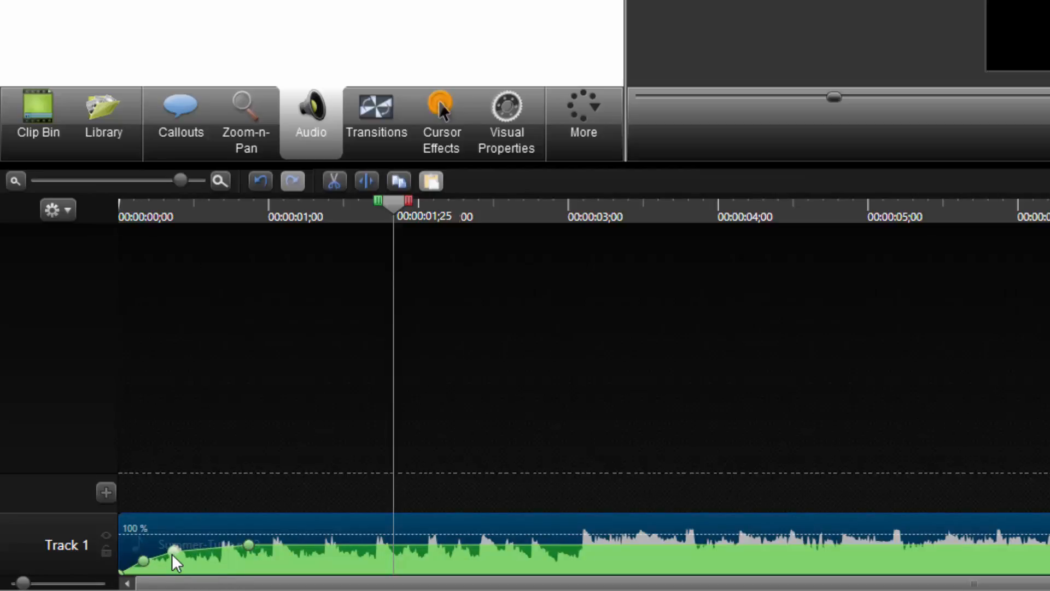
pyautogui.rightClick(205, 554)
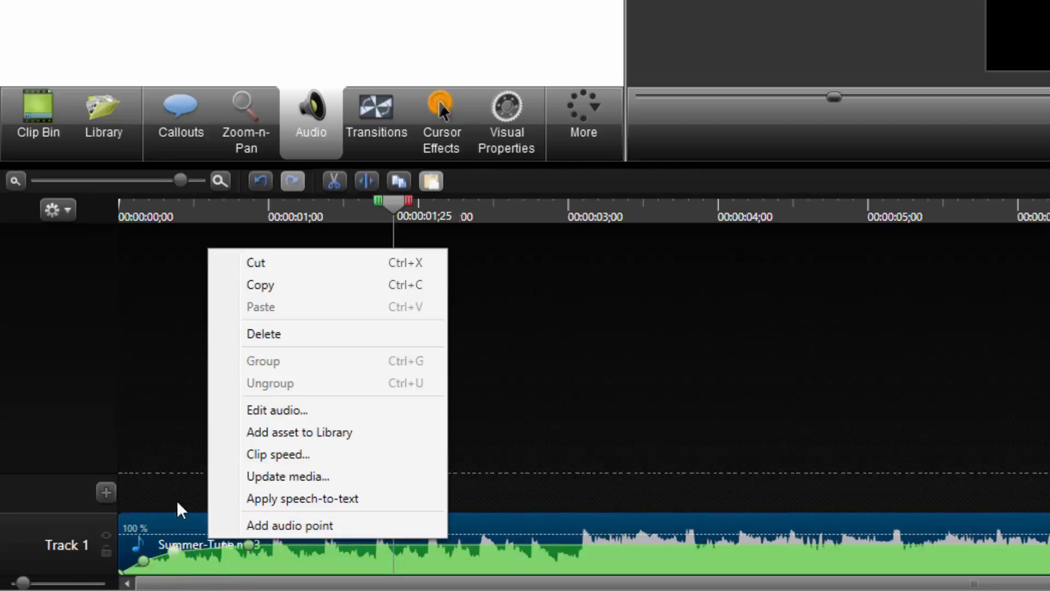
pyautogui.click(180, 510)
pyautogui.doubleClick(145, 560)
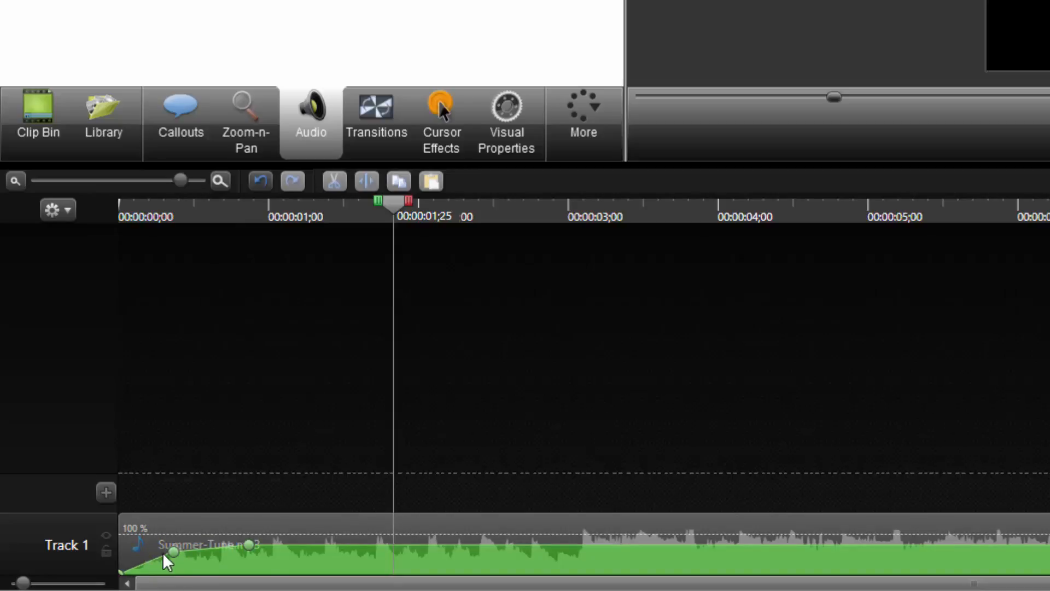
pyautogui.doubleClick(172, 553)
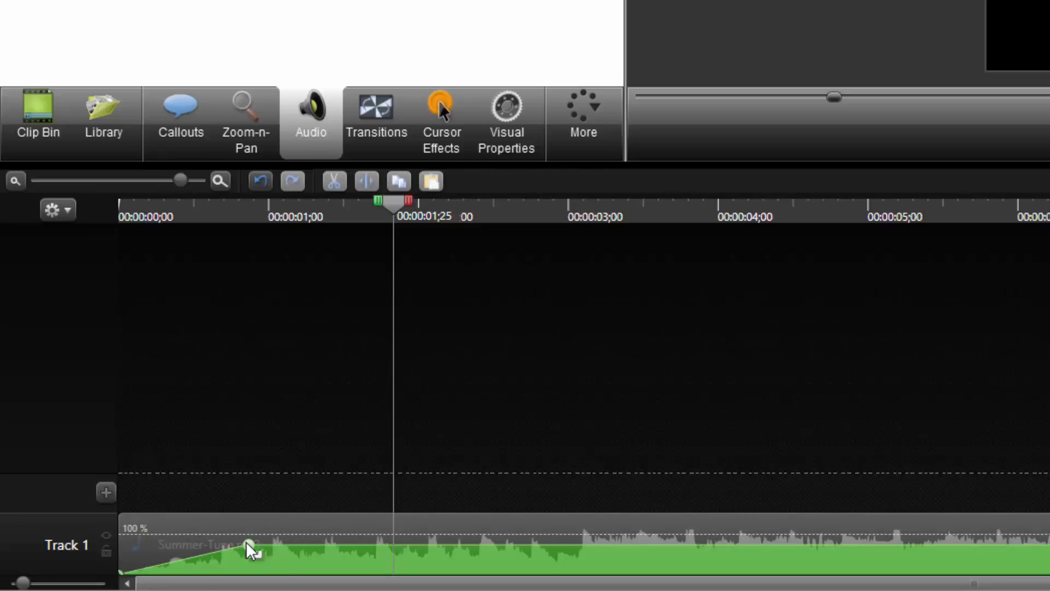
# Raise the last fade-in point slightly and add four intermediate audio points before it, arranged as a gradual curved fade-in
pyautogui.moveTo(247, 543); pyautogui.dragTo(247, 540)
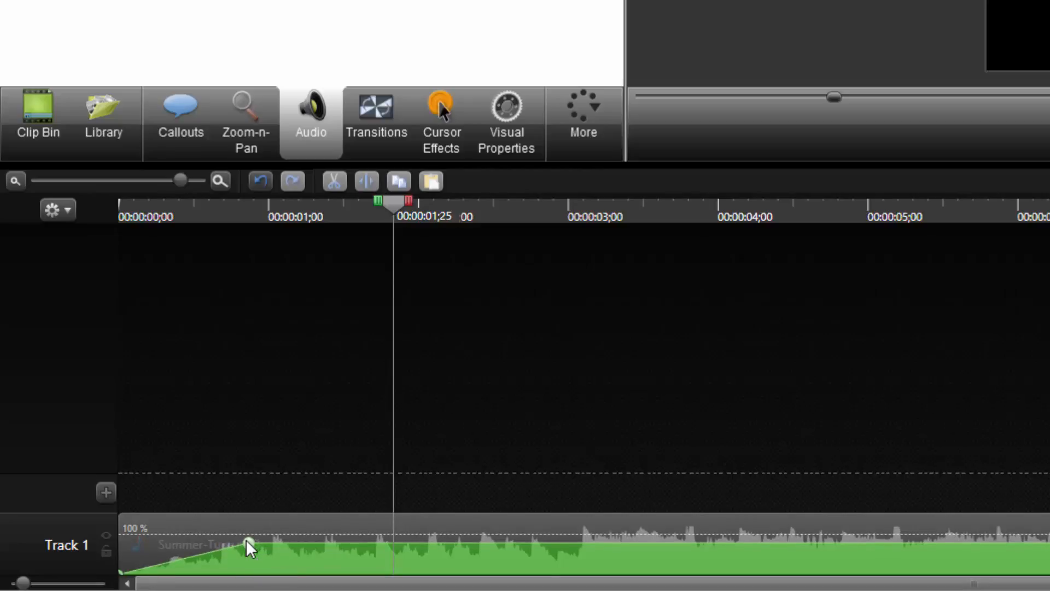
pyautogui.rightClick(145, 566)
pyautogui.click(164, 544)
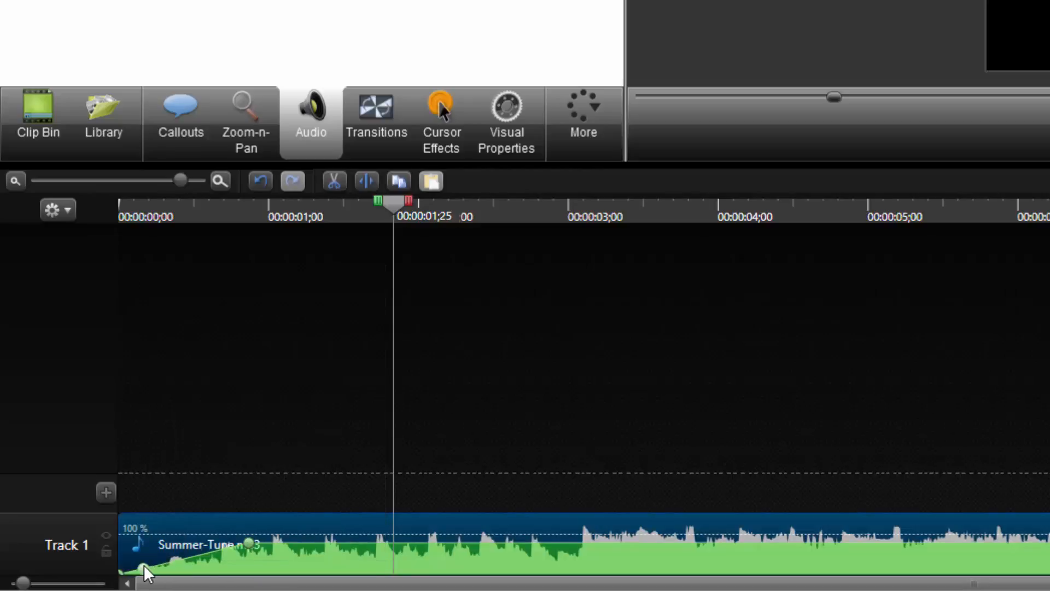
pyautogui.moveTo(143, 569); pyautogui.dragTo(133, 567)
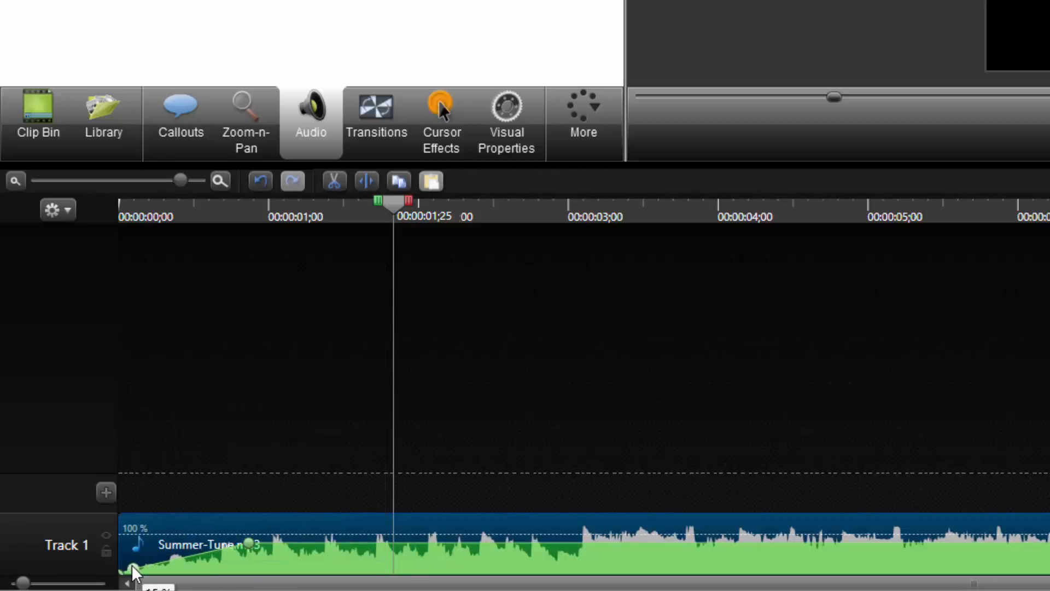
pyautogui.rightClick(176, 557)
pyautogui.click(203, 546)
pyautogui.moveTo(176, 560)
pyautogui.mouseDown()
pyautogui.moveTo(145, 562)
pyautogui.moveTo(174, 551)
pyautogui.mouseUp()
pyautogui.rightClick(203, 547)
pyautogui.click(241, 531)
pyautogui.rightClick(217, 544)
pyautogui.click(253, 522)
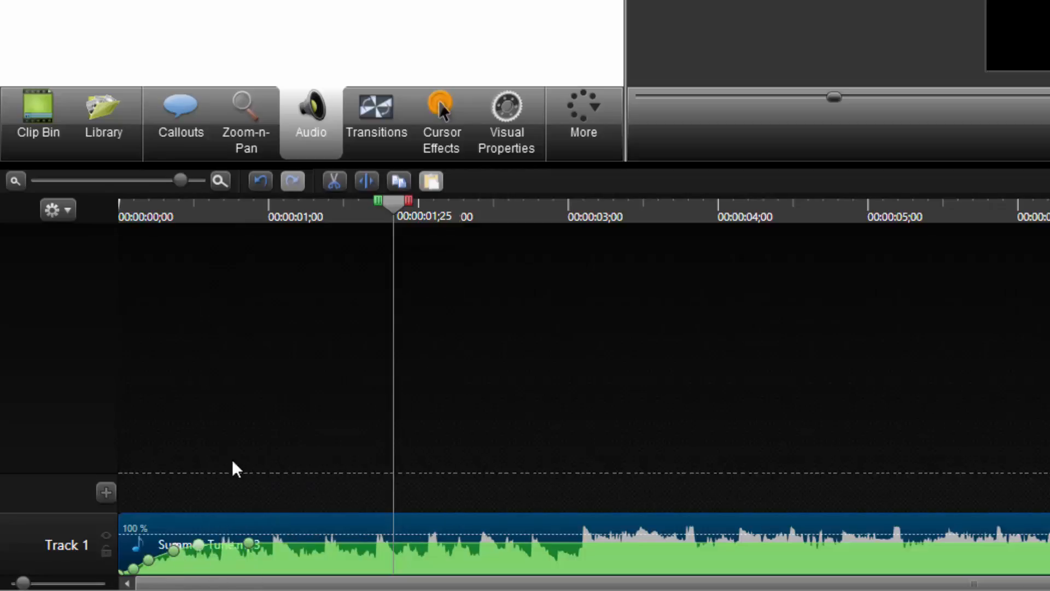
# Play the music from the beginning of the timeline to check the fade-in
pyautogui.click(422, 311)
pyautogui.hotkey('ctrl', 'Home')
pyautogui.press('space')
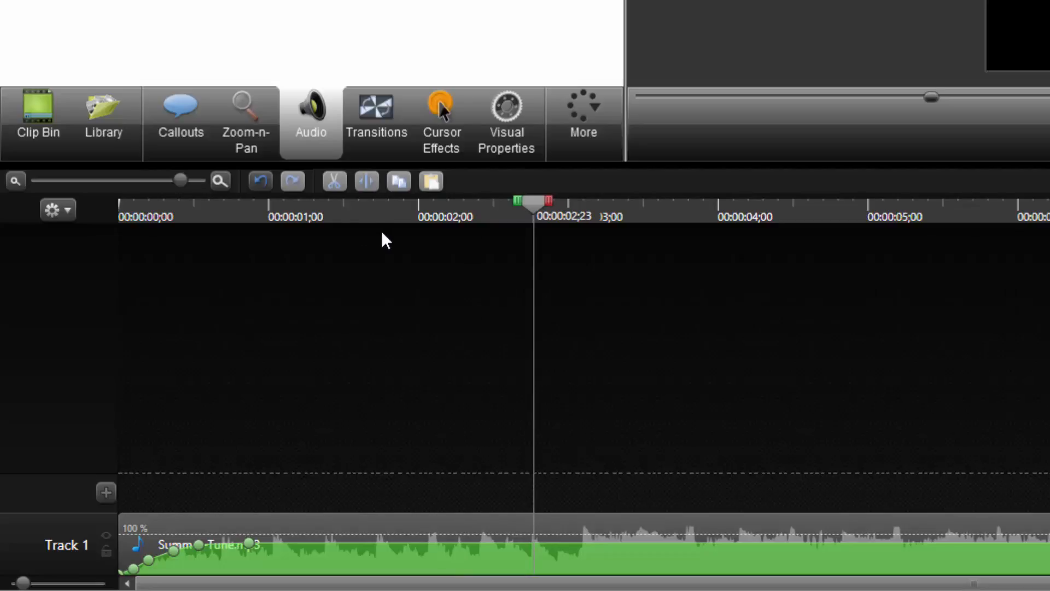
pyautogui.click(122, 216)
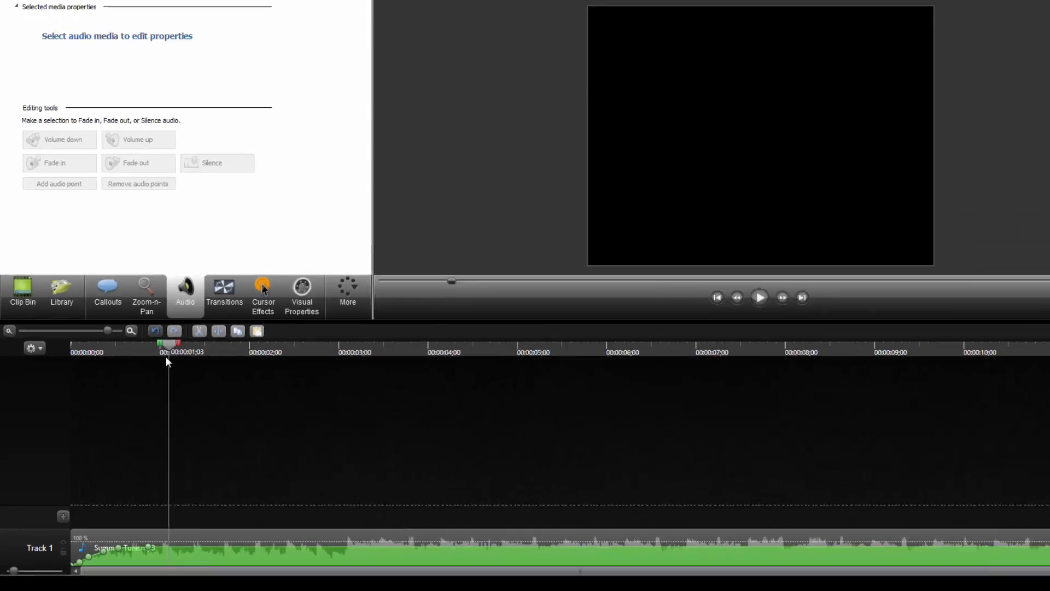
# Add a Simple Rectangle callout on a new track above the music
pyautogui.click(180, 116)
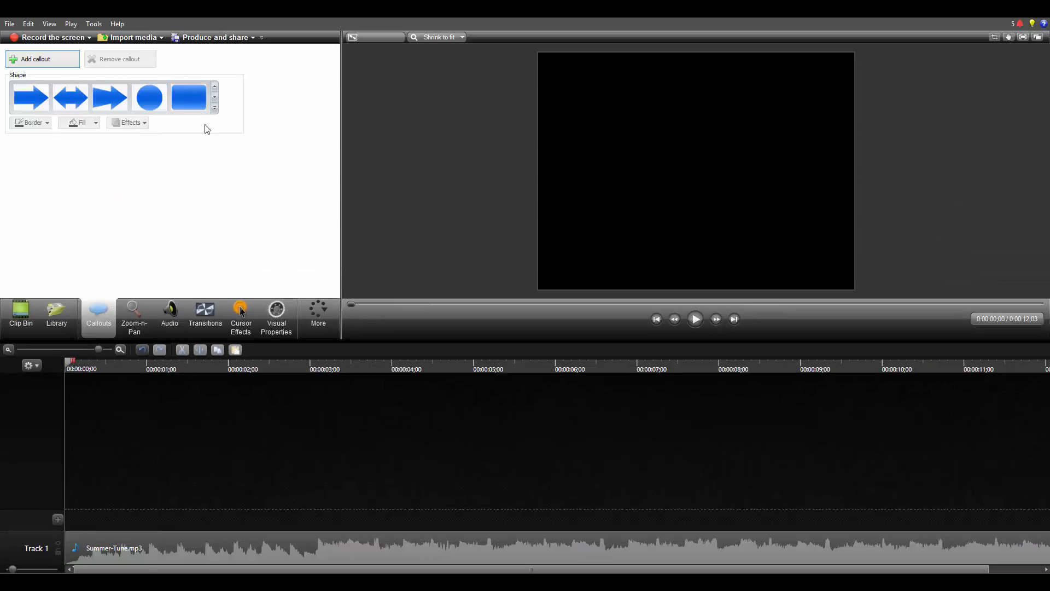
pyautogui.click(214, 107)
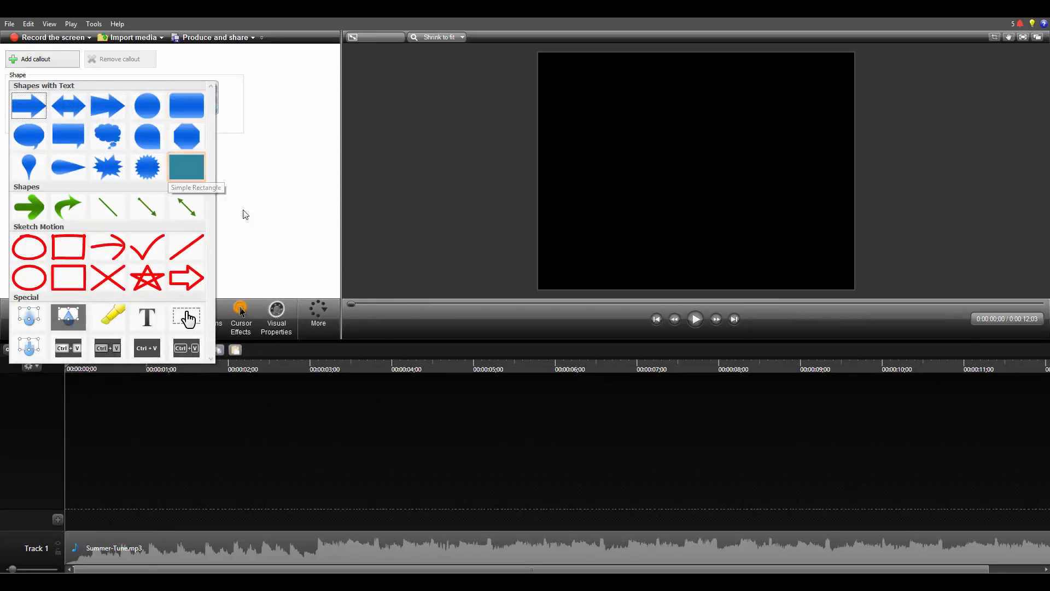
pyautogui.click(484, 466)
pyautogui.click(214, 108)
pyautogui.click(185, 166)
# Set the editing dimensions to 1080p HD (1920x1080) and enlarge the rectangle callout to cover the whole canvas
pyautogui.click(367, 37)
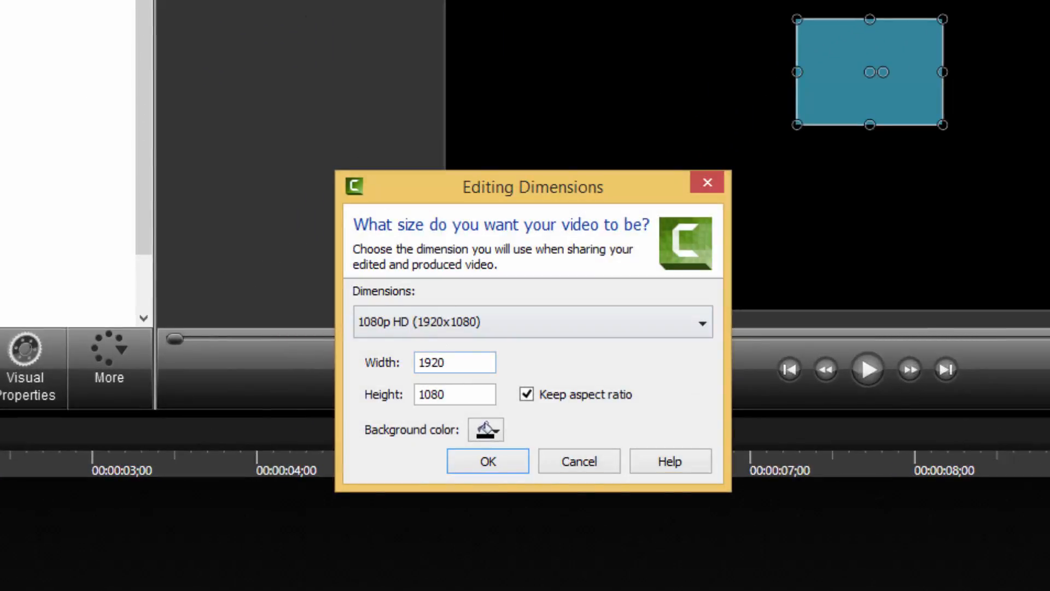
pyautogui.click(704, 188)
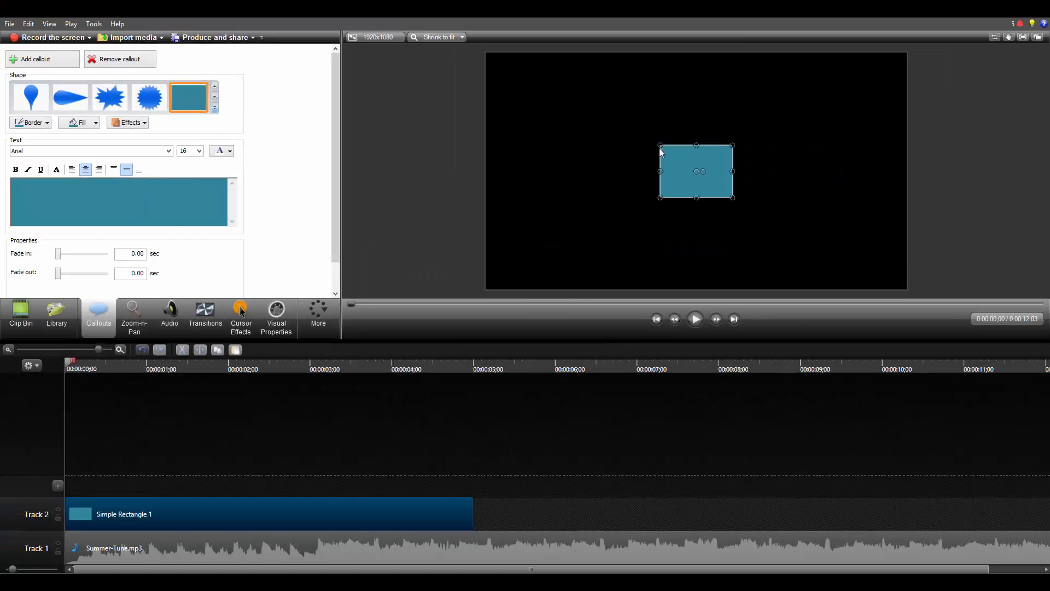
pyautogui.moveTo(659, 145); pyautogui.dragTo(485, 52)
pyautogui.moveTo(733, 198); pyautogui.dragTo(907, 289)
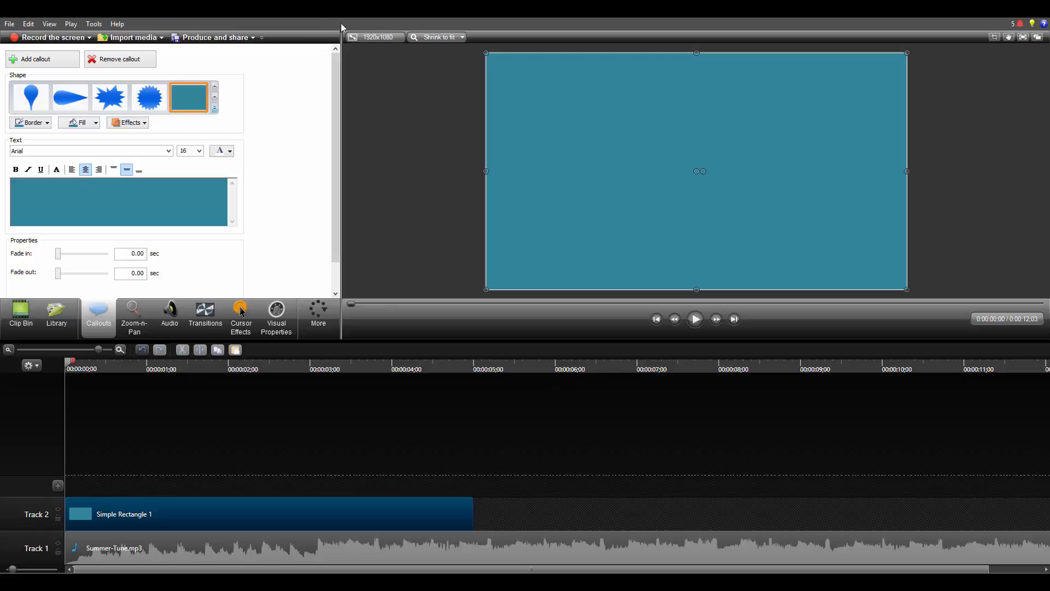
# Look through the preset video sizes in the editing dimensions settings and close them without applying a change
pyautogui.click(373, 37)
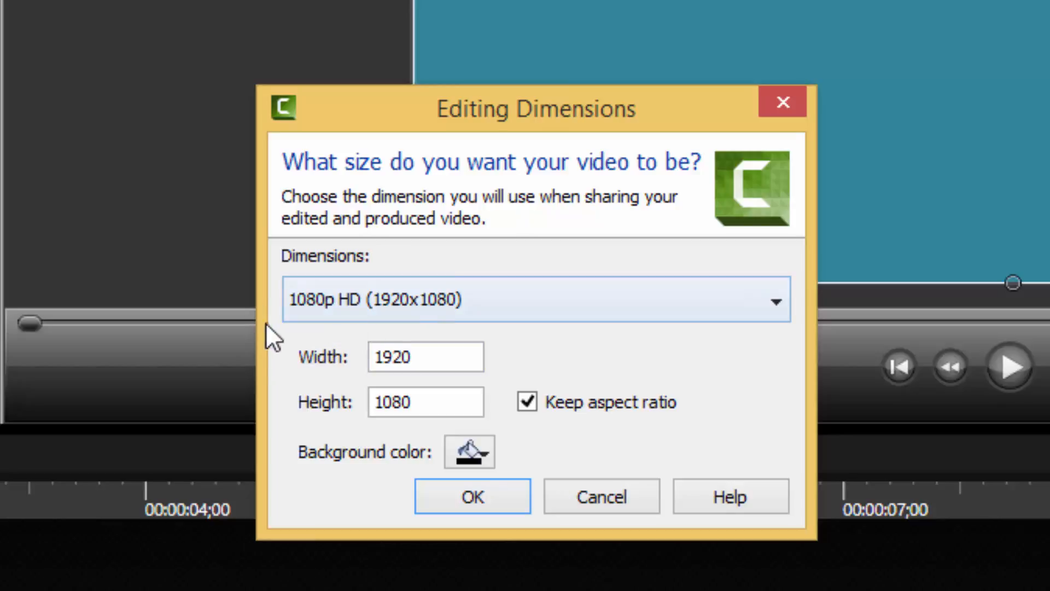
pyautogui.click(510, 298)
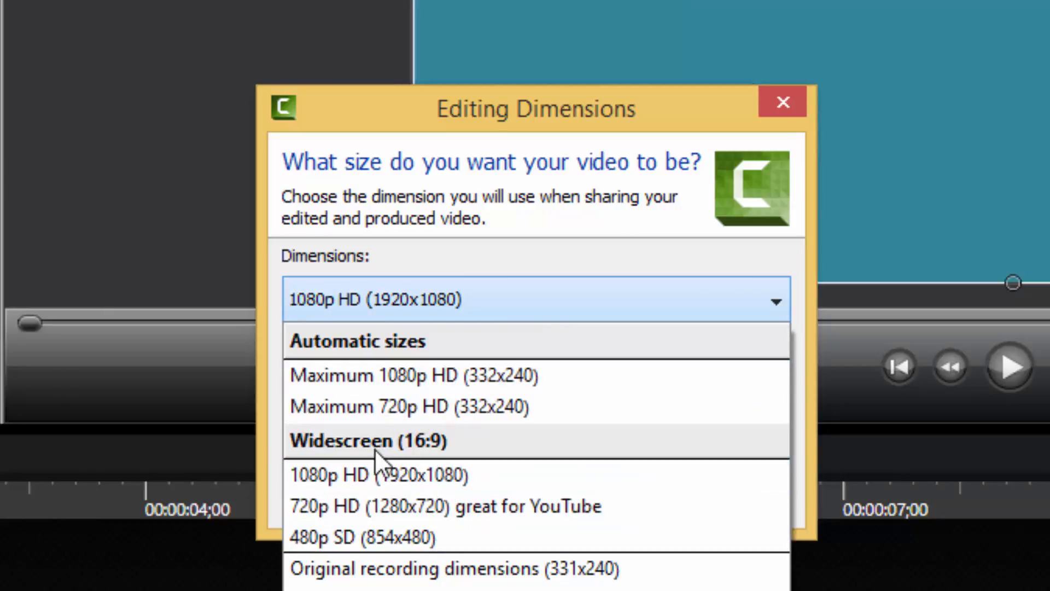
pyautogui.click(766, 109)
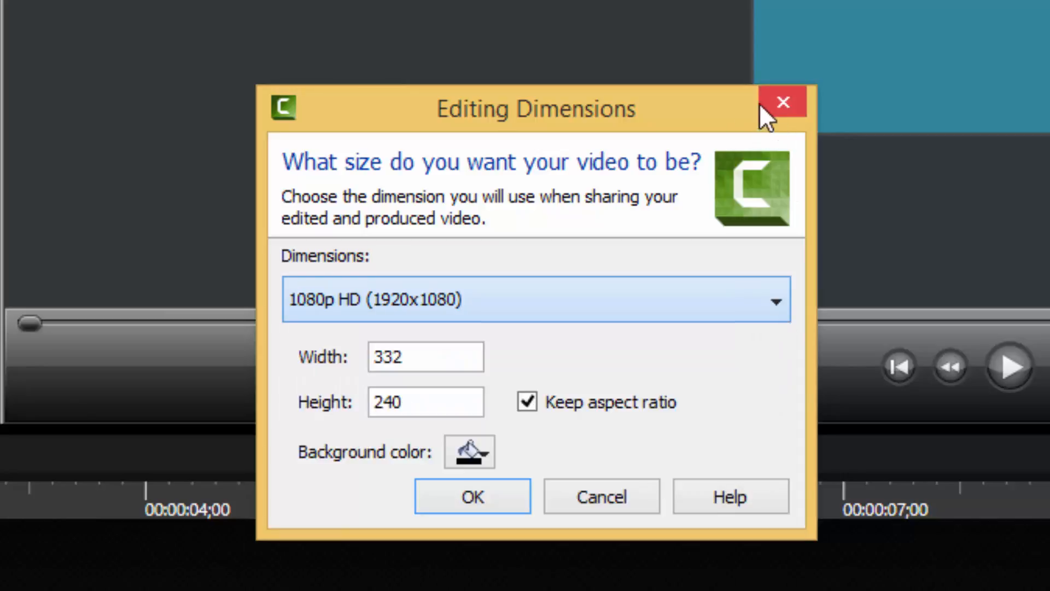
pyautogui.click(598, 484)
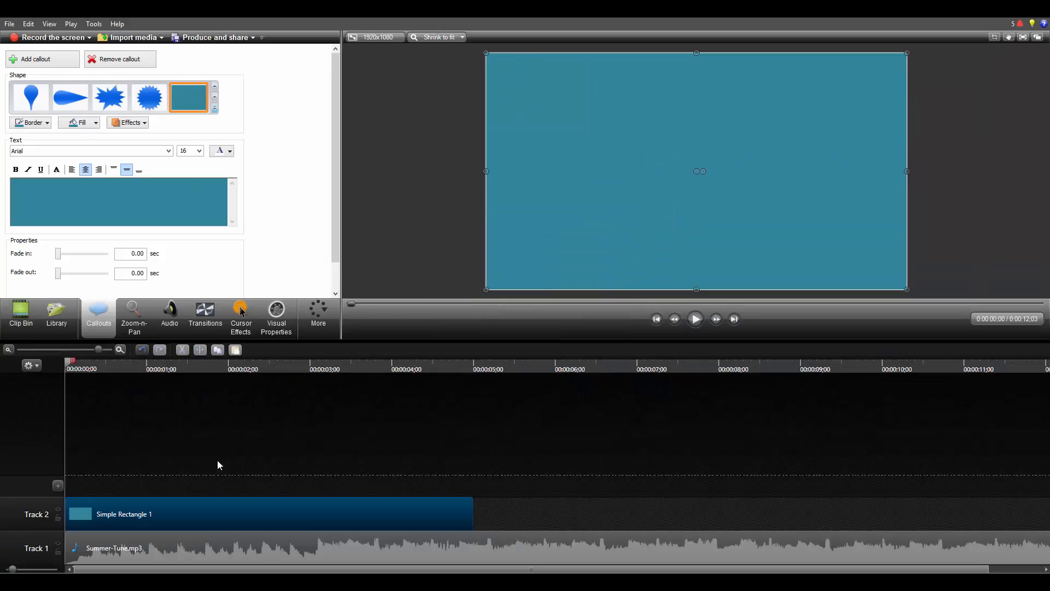
# Extend the rectangle callout's clip to the end of the music, for a duration of 12;03
pyautogui.scroll(-1, 758, 120)
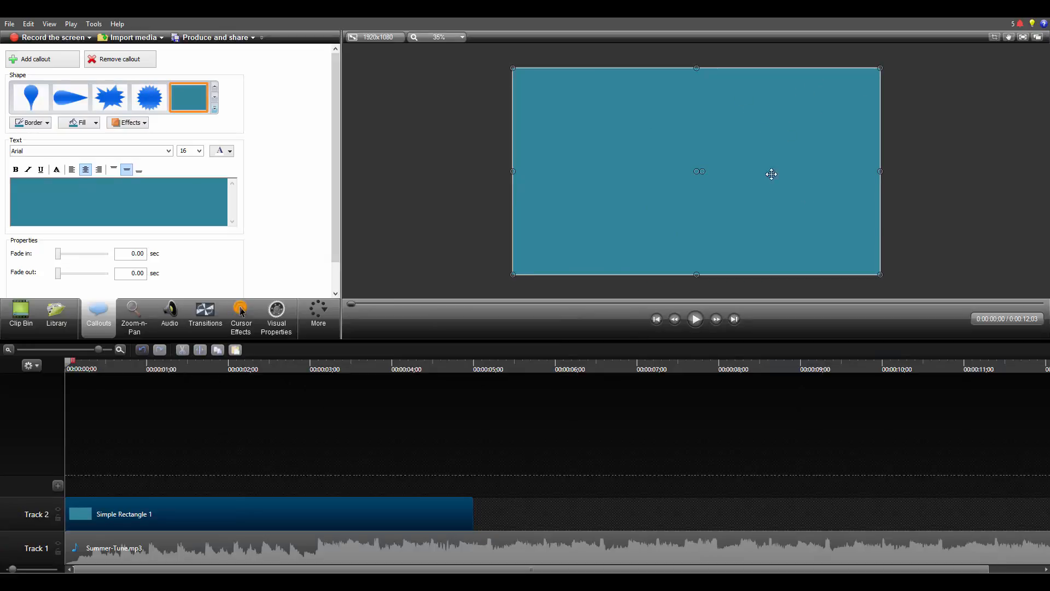
pyautogui.click(66, 350)
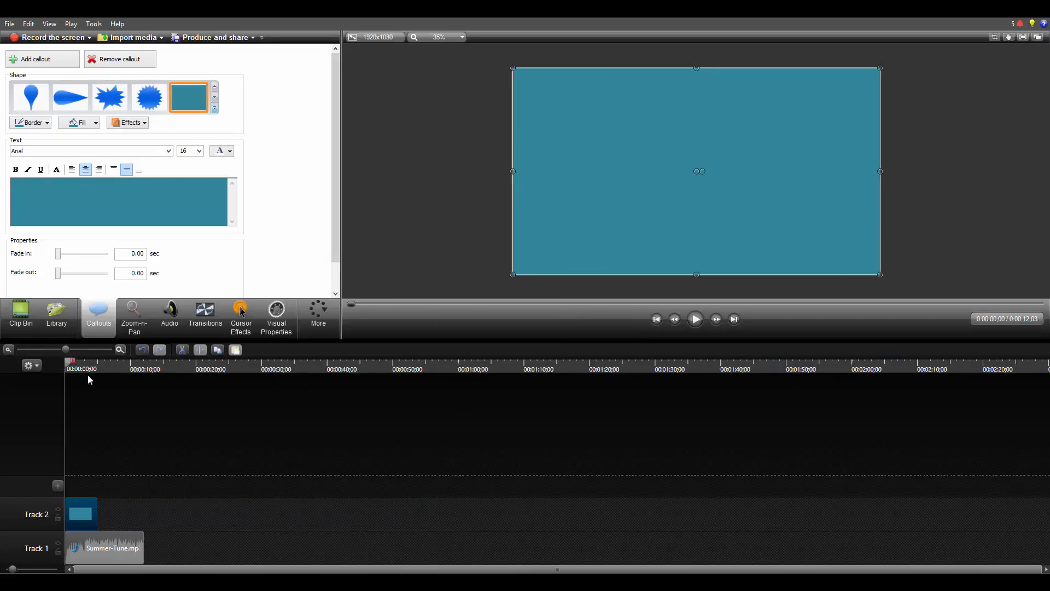
pyautogui.moveTo(97, 506); pyautogui.dragTo(144, 506)
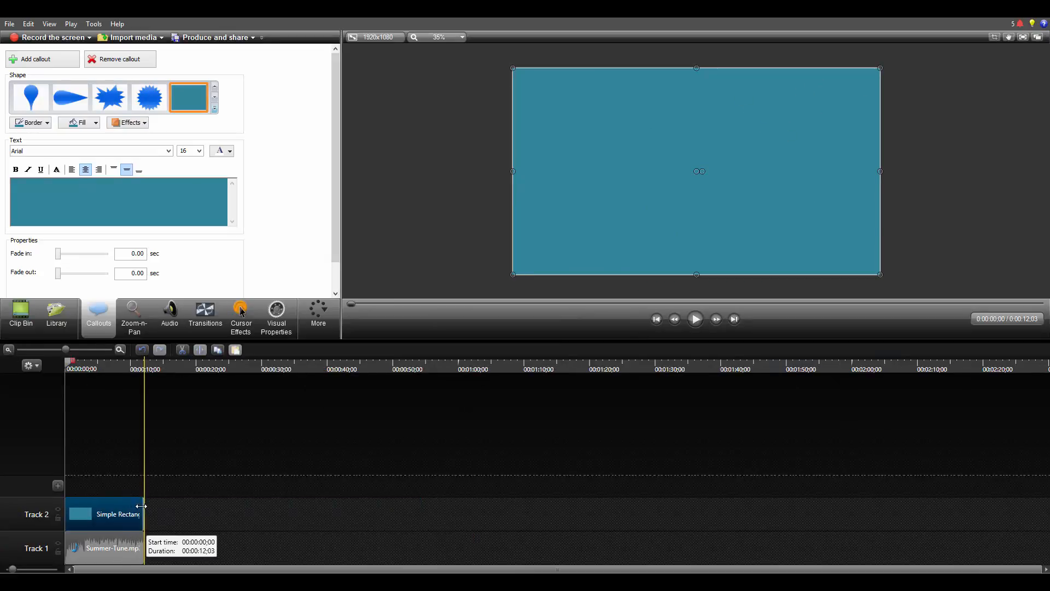
pyautogui.click(98, 404)
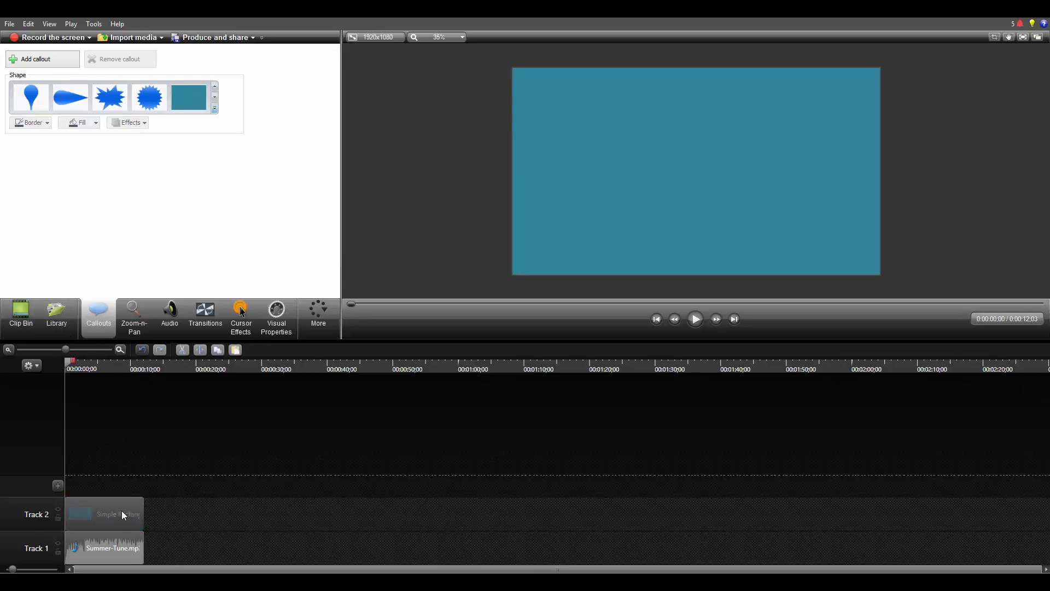
pyautogui.click(110, 501)
pyautogui.click(59, 380)
# Import PointingIsbees.png from the Pictures folder and place it on a new track, left of centre on the canvas
pyautogui.click(20, 314)
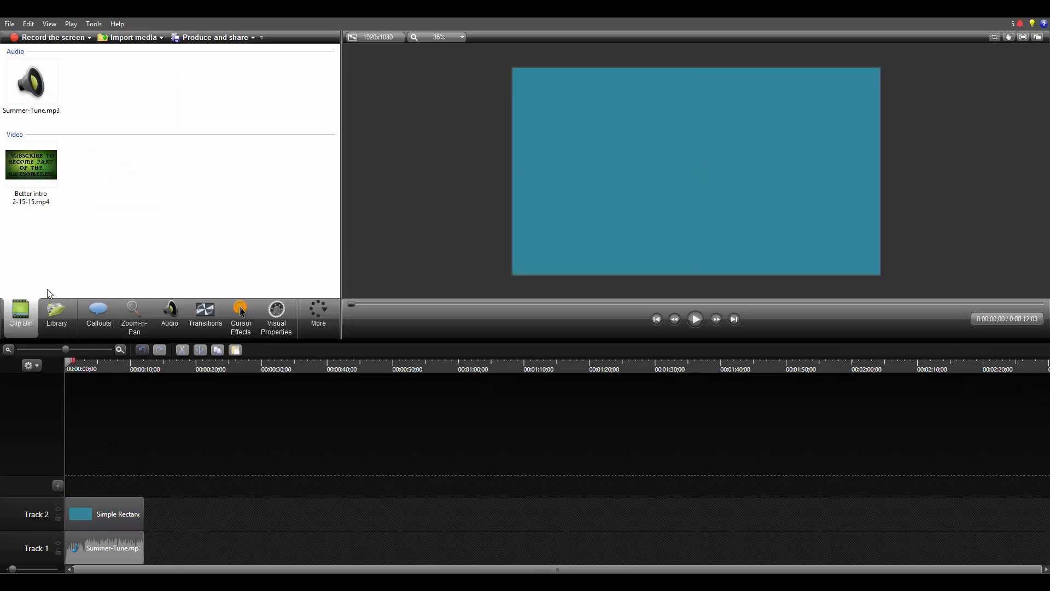
pyautogui.rightClick(134, 191)
pyautogui.click(200, 199)
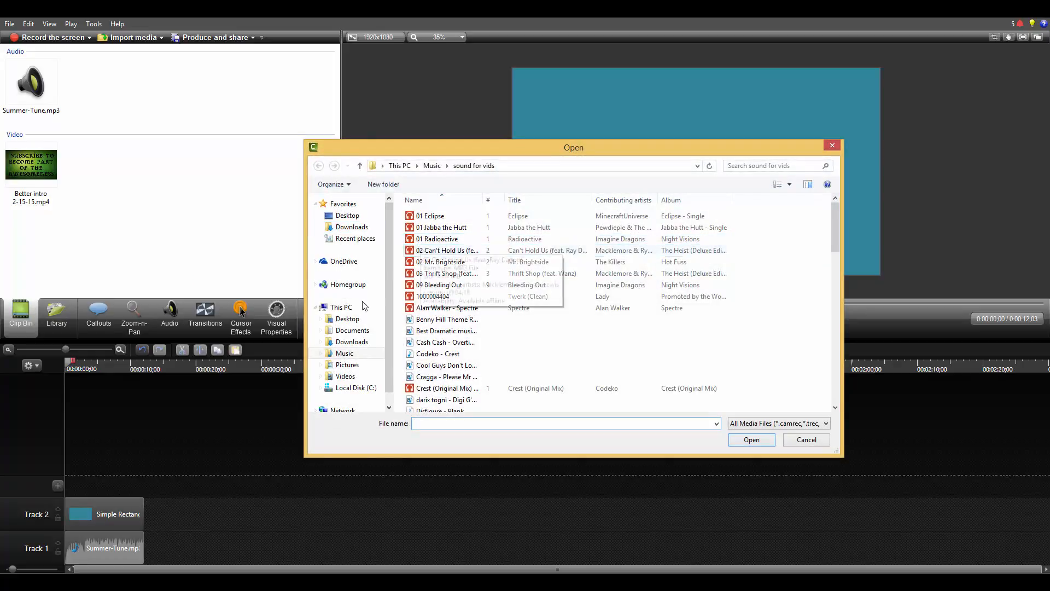
pyautogui.click(347, 364)
pyautogui.click(492, 307)
pyautogui.scroll(-10, 566, 319)
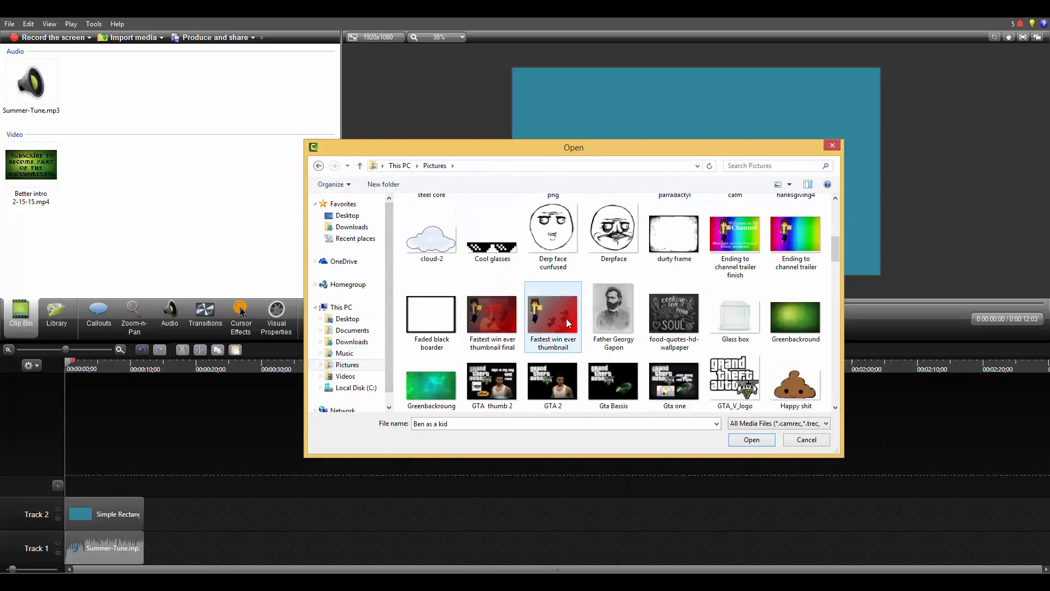
pyautogui.scroll(5, 602, 285)
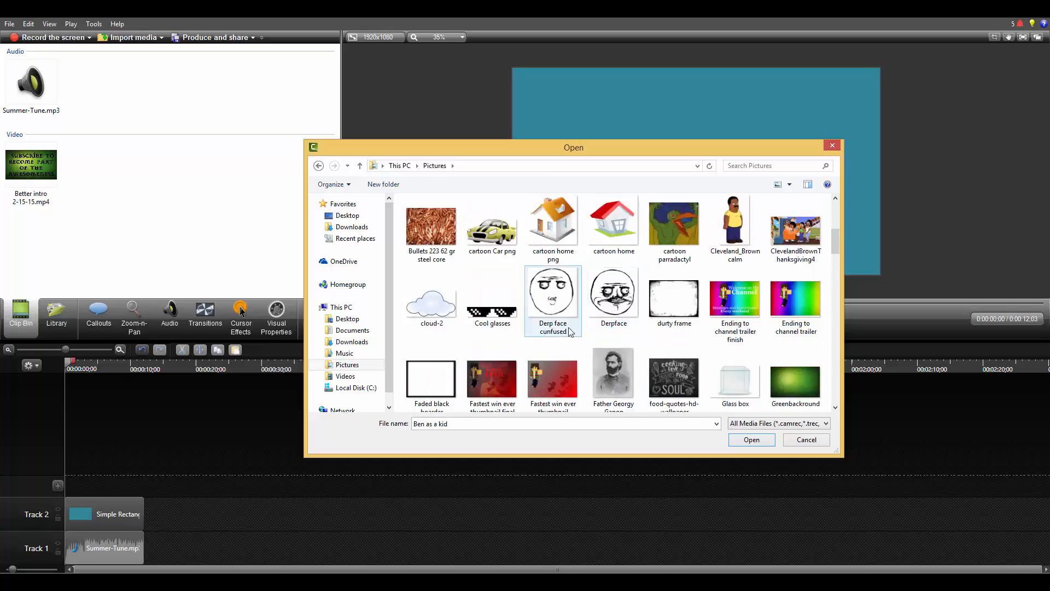
pyautogui.scroll(-1, 547, 306)
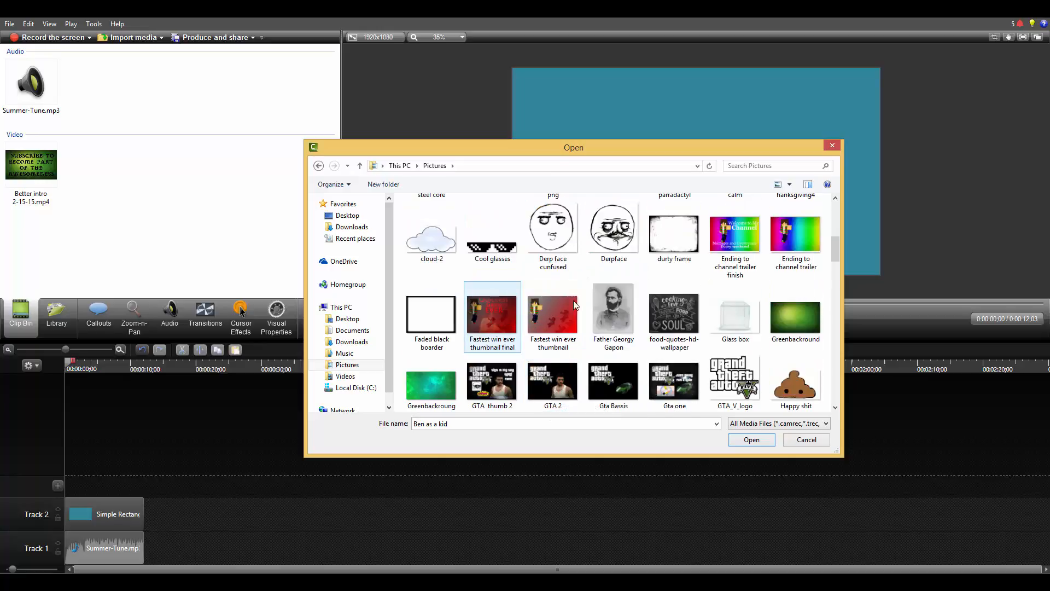
pyautogui.scroll(-8, 733, 320)
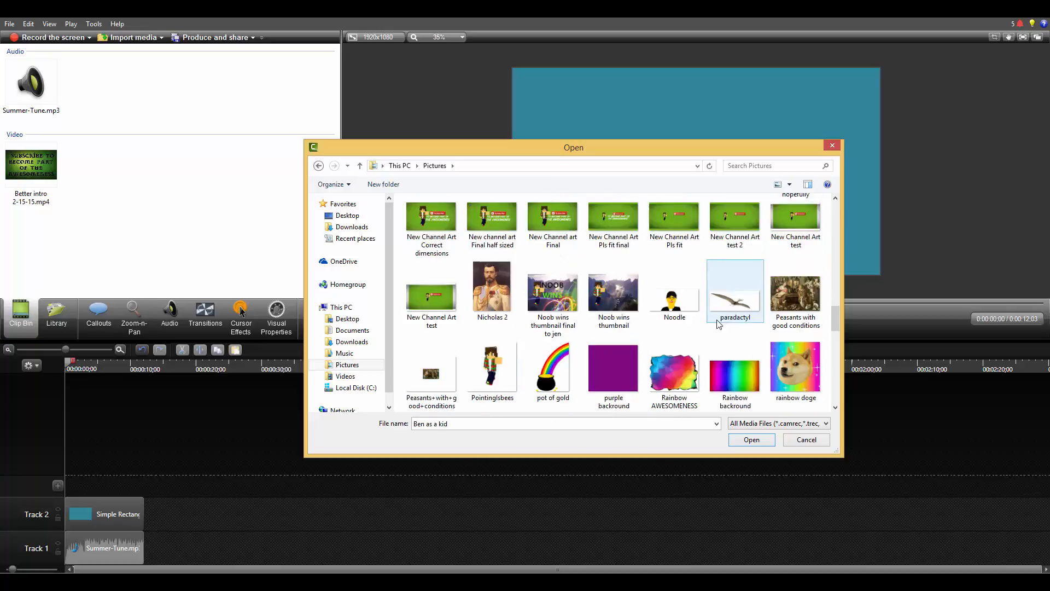
pyautogui.scroll(-2, 531, 373)
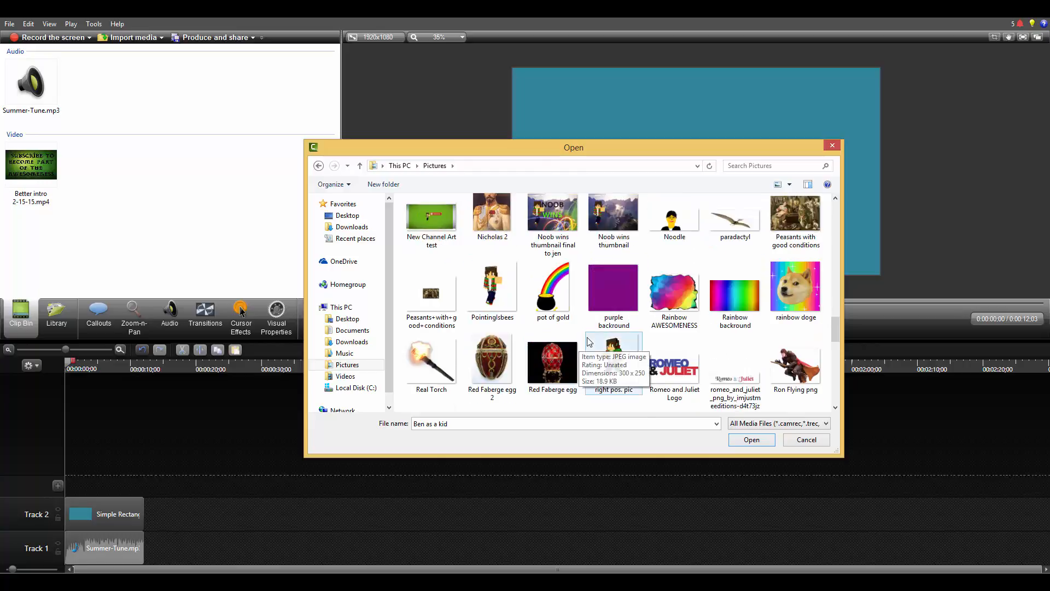
pyautogui.doubleClick(504, 297)
pyautogui.moveTo(677, 147); pyautogui.dragTo(632, 171)
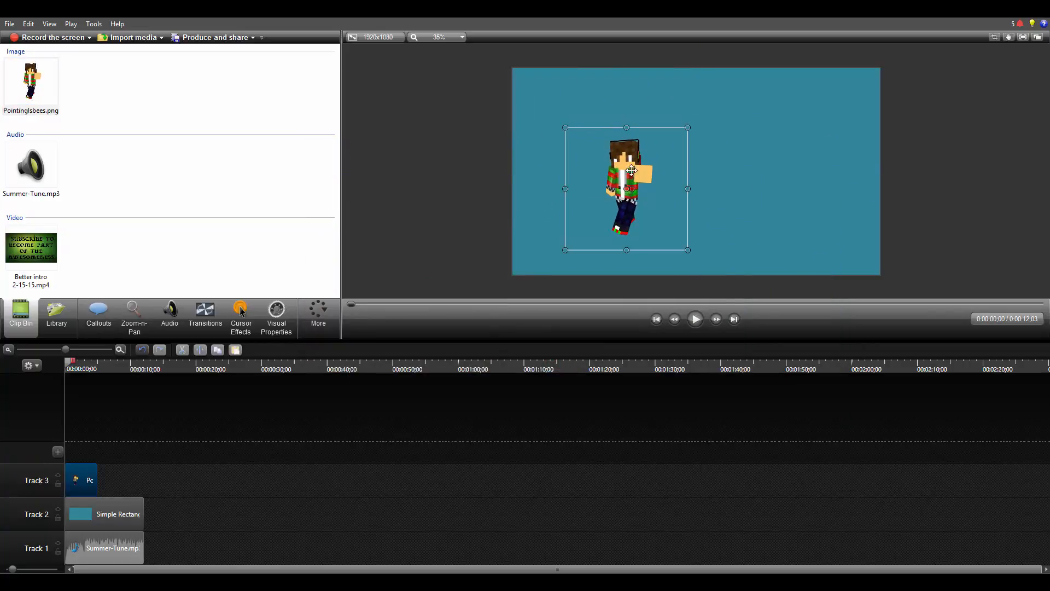
# Crop the empty margins around the character in the PointingIsbees.png image
pyautogui.click(995, 36)
pyautogui.moveTo(688, 127); pyautogui.dragTo(655, 129)
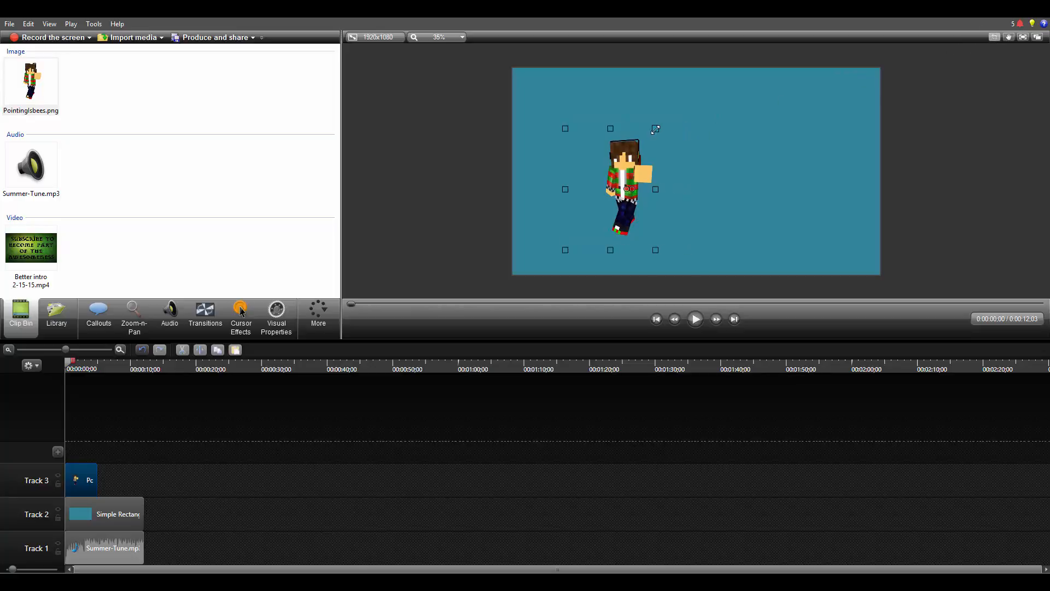
pyautogui.moveTo(566, 190); pyautogui.dragTo(600, 190)
pyautogui.moveTo(628, 250); pyautogui.dragTo(628, 238)
pyautogui.click(995, 36)
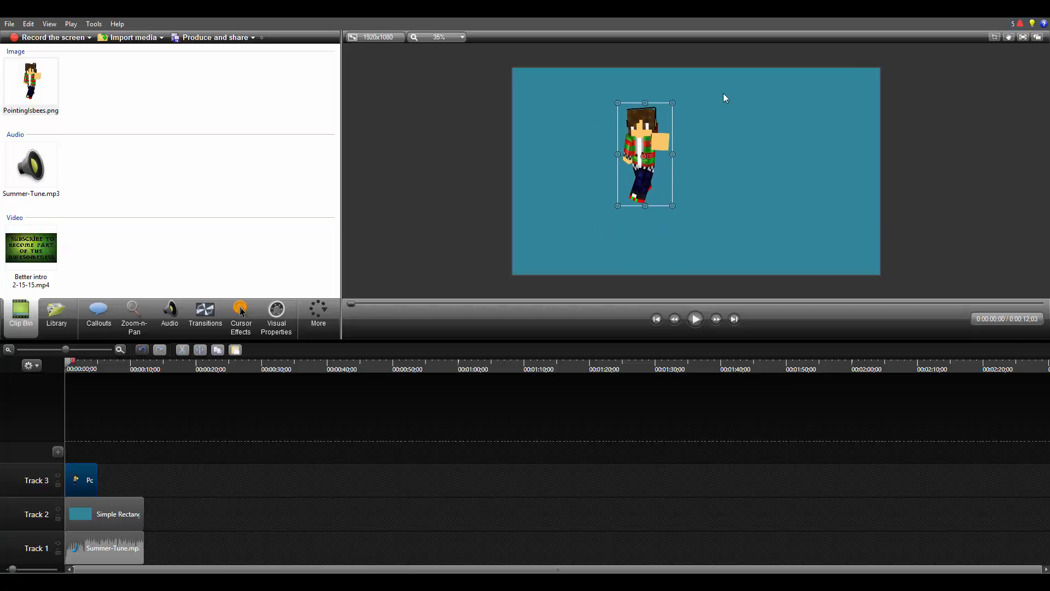
# Enlarge the character image on the canvas and extend its clip to the end of the music
pyautogui.moveTo(673, 103); pyautogui.dragTo(664, 140)
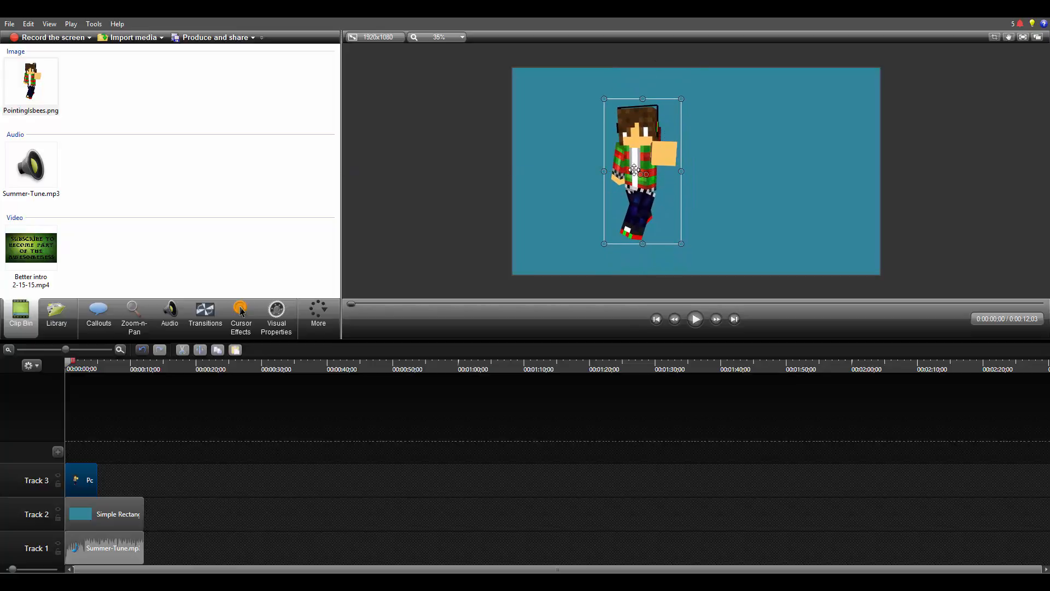
pyautogui.moveTo(96, 481); pyautogui.dragTo(143, 481)
pyautogui.click(207, 480)
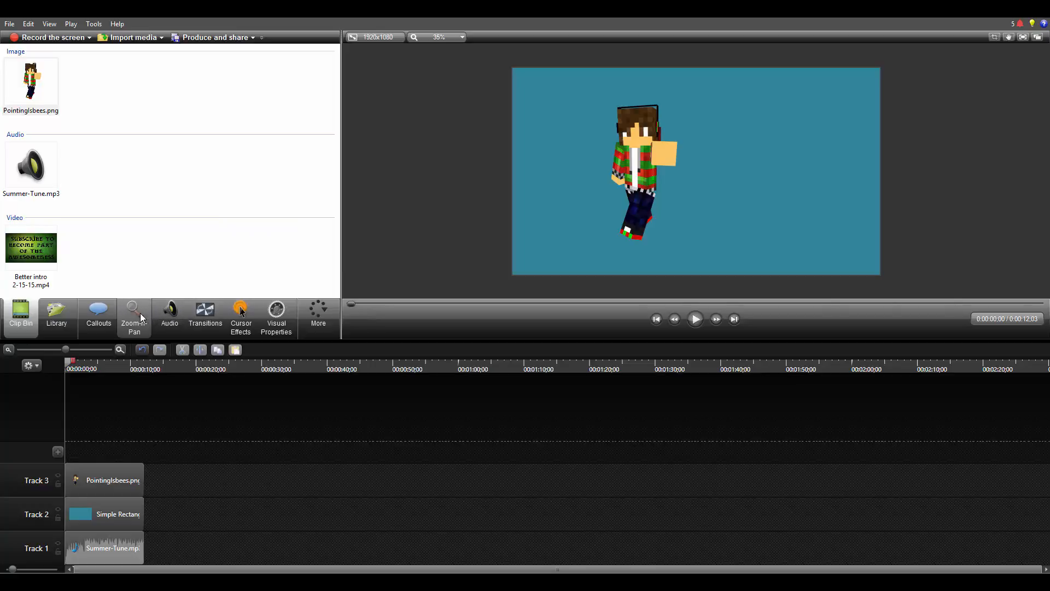
# Add a text callout on a new track, without fade-out, and extend its clip to the end of the music
pyautogui.click(101, 316)
pyautogui.click(214, 108)
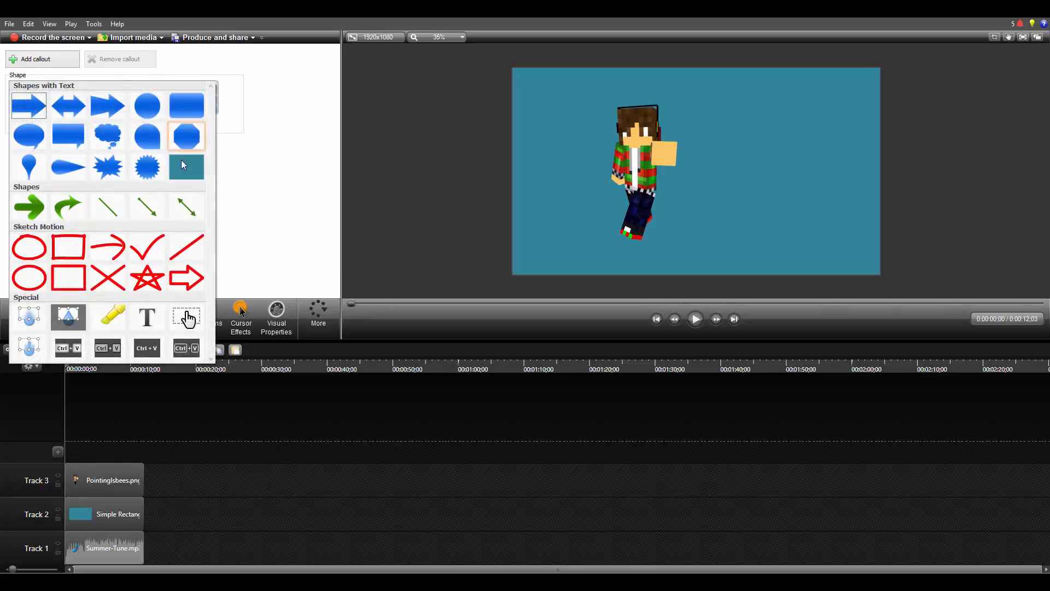
pyautogui.click(145, 320)
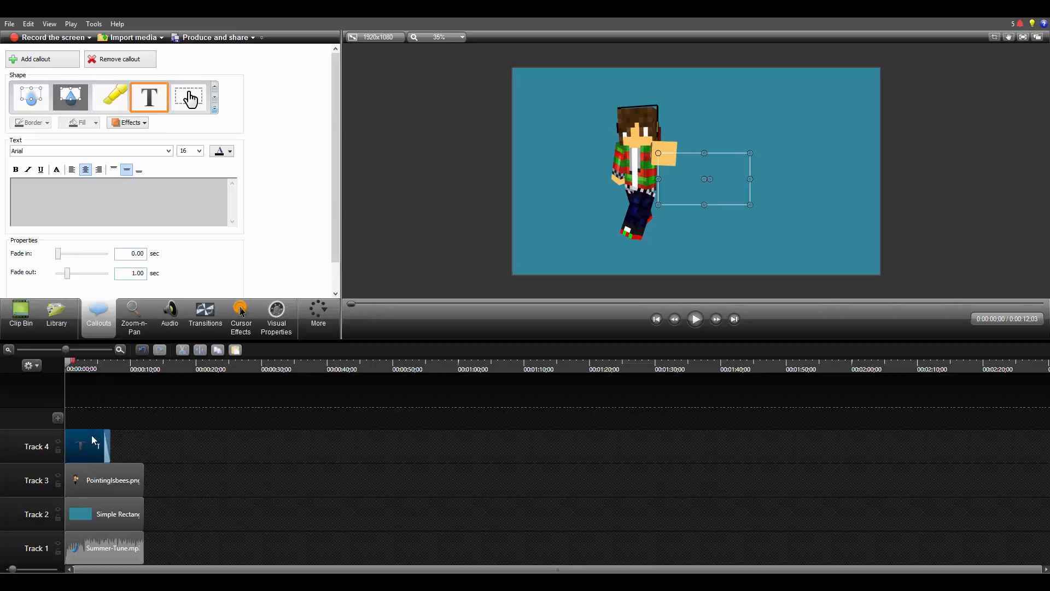
pyautogui.moveTo(108, 439); pyautogui.dragTo(143, 439)
# Enter ISBEES in the text callout using the Headliner No. 45 font at size 125
pyautogui.click(186, 151)
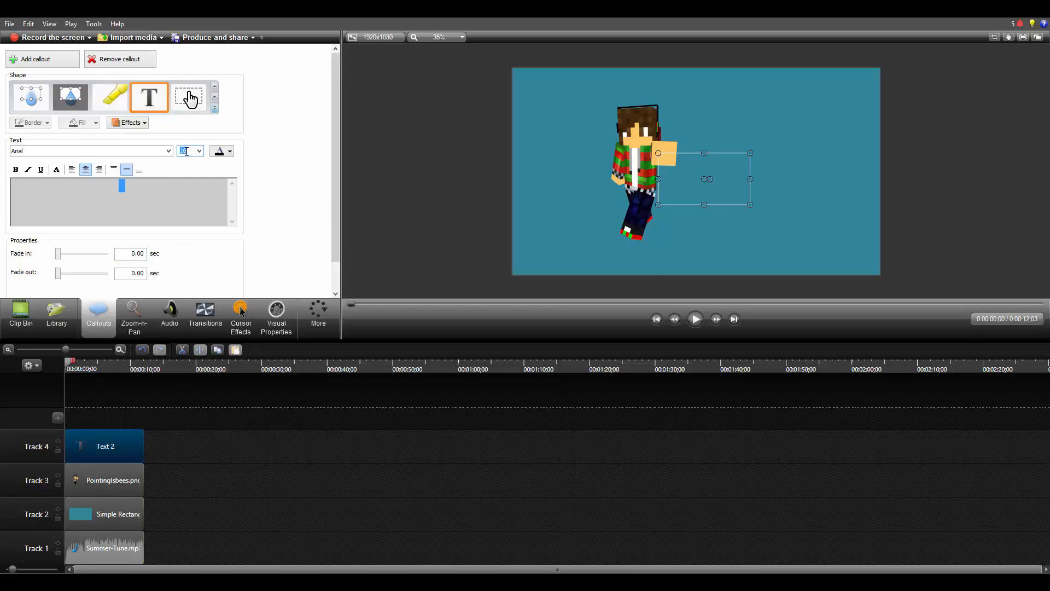
pyautogui.write('125')
pyautogui.click(168, 151)
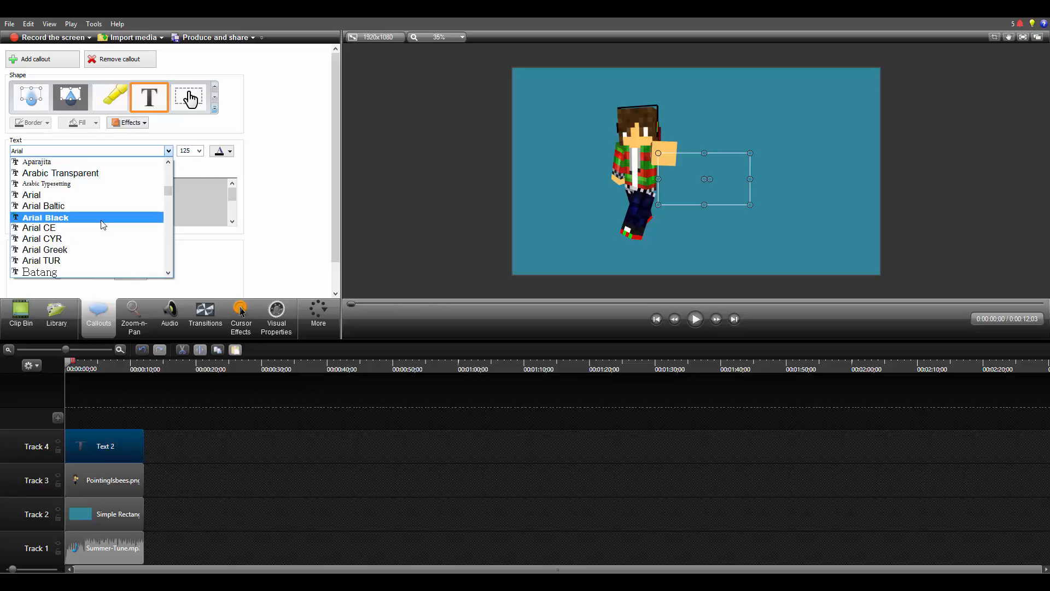
pyautogui.scroll(-10, 102, 224)
pyautogui.click(120, 200)
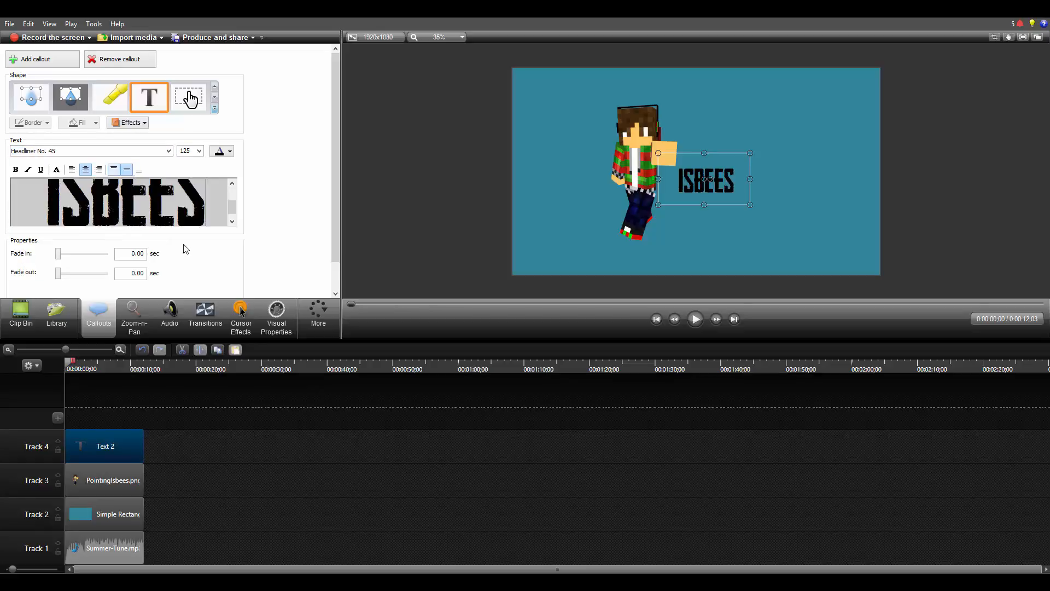
# Set the ISBEES text size to 200 and position the character and the text side by side
pyautogui.click(186, 151)
pyautogui.write('200')
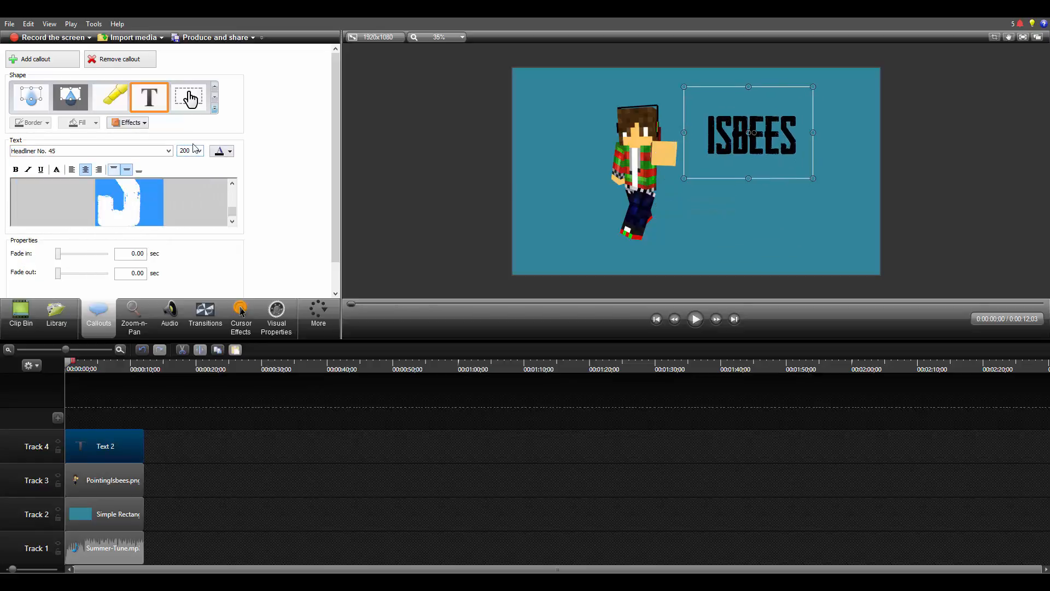
pyautogui.click(166, 415)
pyautogui.moveTo(646, 158); pyautogui.dragTo(628, 146)
pyautogui.moveTo(752, 135); pyautogui.dragTo(721, 142)
# Add a second text callout reading AWESOMENESS below ISBEES at size 200, widening its box to fit the word on one line
pyautogui.click(166, 415)
pyautogui.click(149, 97)
pyautogui.write('AWESOMENESS')
pyautogui.moveTo(720, 186); pyautogui.dragTo(721, 235)
pyautogui.moveTo(720, 175); pyautogui.dragTo(706, 181)
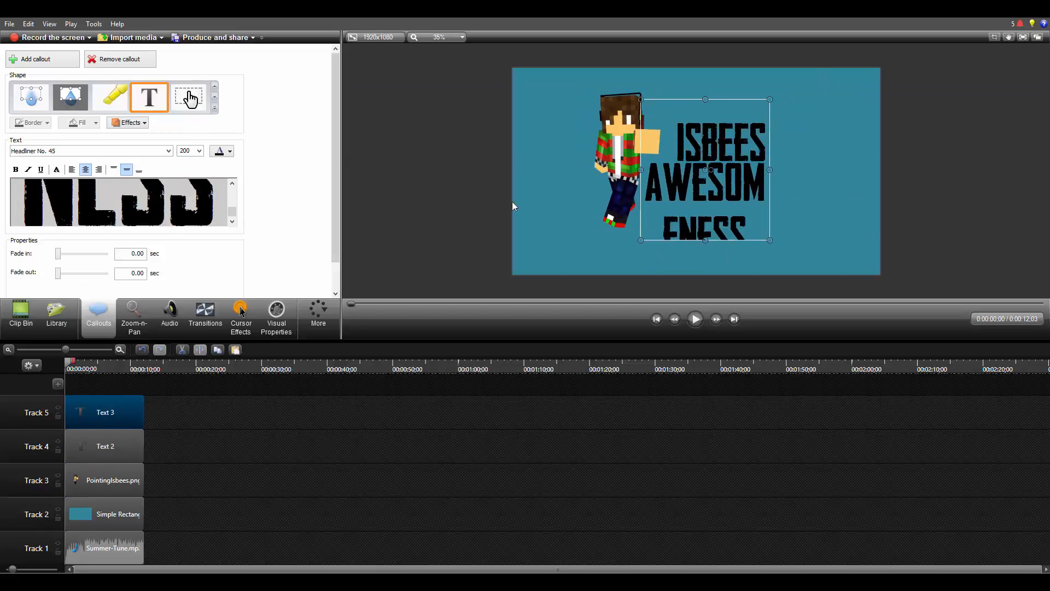
pyautogui.press('BackSpace')
pyautogui.moveTo(770, 169); pyautogui.dragTo(860, 170)
pyautogui.moveTo(839, 160); pyautogui.dragTo(862, 176)
# Shift both text callouts together beside the character and shorten the AWESOMENESS box from its lower edge
pyautogui.click(772, 451)
pyautogui.moveTo(159, 460); pyautogui.dragTo(117, 413)
pyautogui.moveTo(744, 182); pyautogui.dragTo(736, 202)
pyautogui.moveTo(764, 276); pyautogui.dragTo(762, 231)
pyautogui.click(518, 484)
# Apply a drop shadow to the character image and both text callouts, with distance 12, direction 322 and blur 6
pyautogui.click(276, 318)
pyautogui.moveTo(175, 407); pyautogui.dragTo(102, 480)
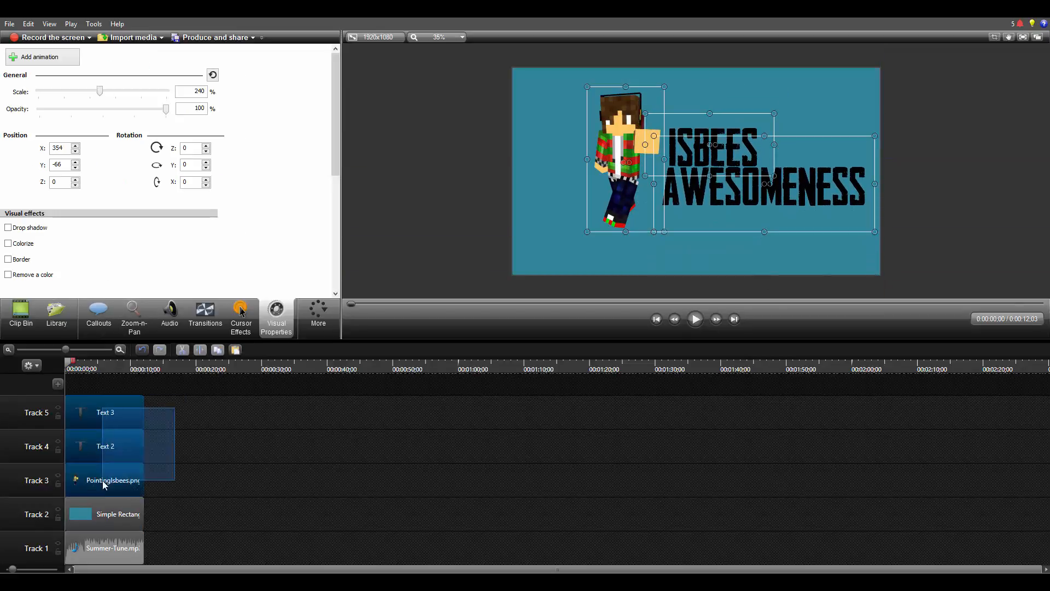
pyautogui.click(8, 228)
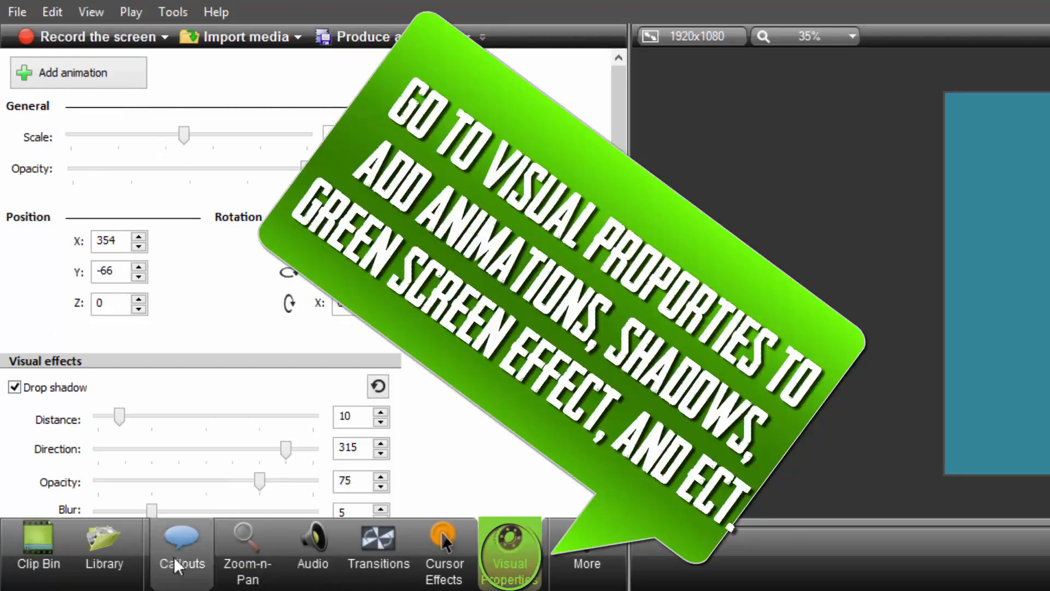
pyautogui.moveTo(120, 416); pyautogui.dragTo(125, 417)
pyautogui.moveTo(285, 449); pyautogui.dragTo(291, 449)
pyautogui.scroll(-3, 273, 437)
pyautogui.moveTo(152, 393); pyautogui.dragTo(212, 382)
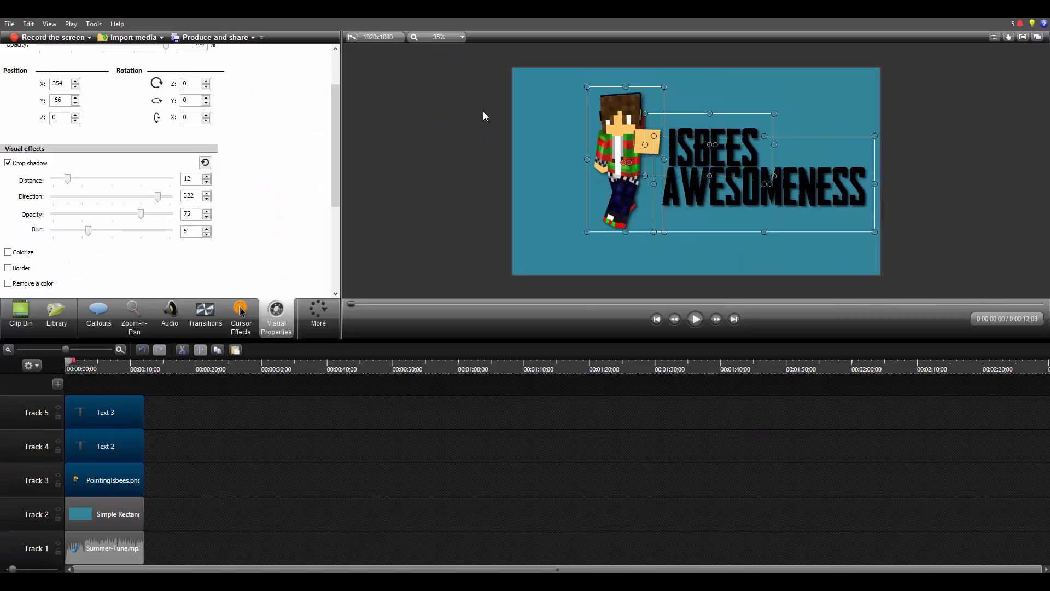
# Reduce the drop shadow's blur and opacity on the character image and both text callouts
pyautogui.click(389, 410)
pyautogui.moveTo(389, 409); pyautogui.dragTo(100, 484)
pyautogui.moveTo(88, 231); pyautogui.dragTo(82, 231)
pyautogui.moveTo(140, 213); pyautogui.dragTo(120, 209)
pyautogui.click(528, 437)
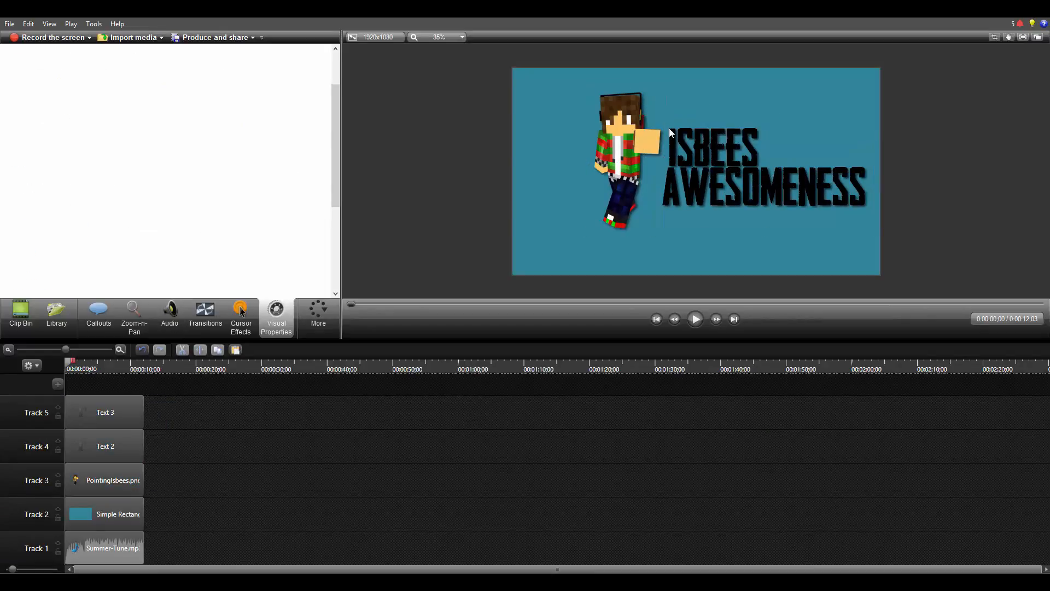
# Change the background rectangle's fill to a lighter blue
pyautogui.click(708, 167)
pyautogui.click(99, 315)
pyautogui.click(95, 122)
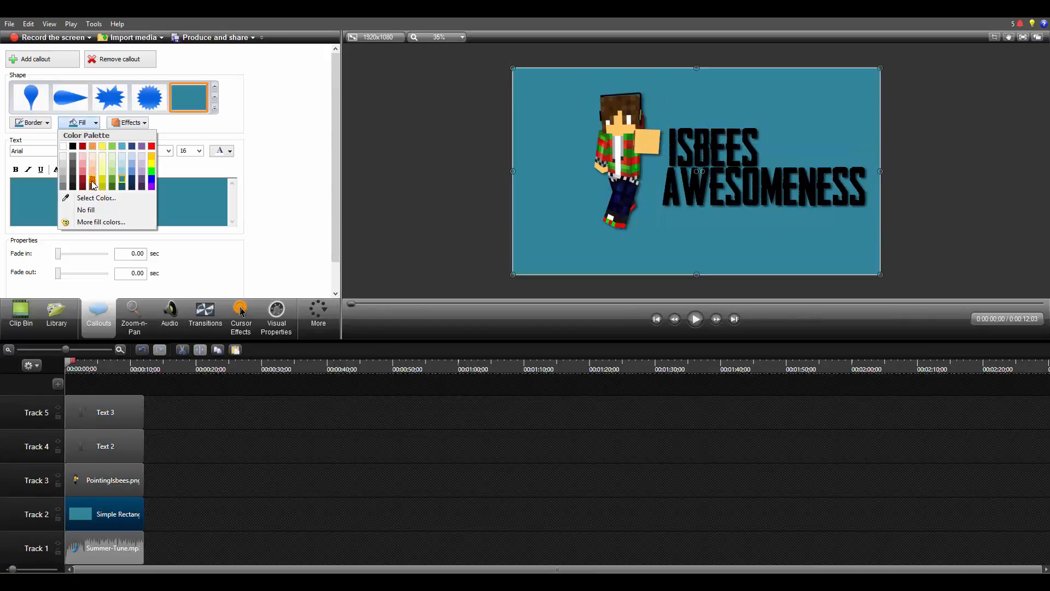
pyautogui.click(101, 198)
pyautogui.hotkey('ctrl', 'z')
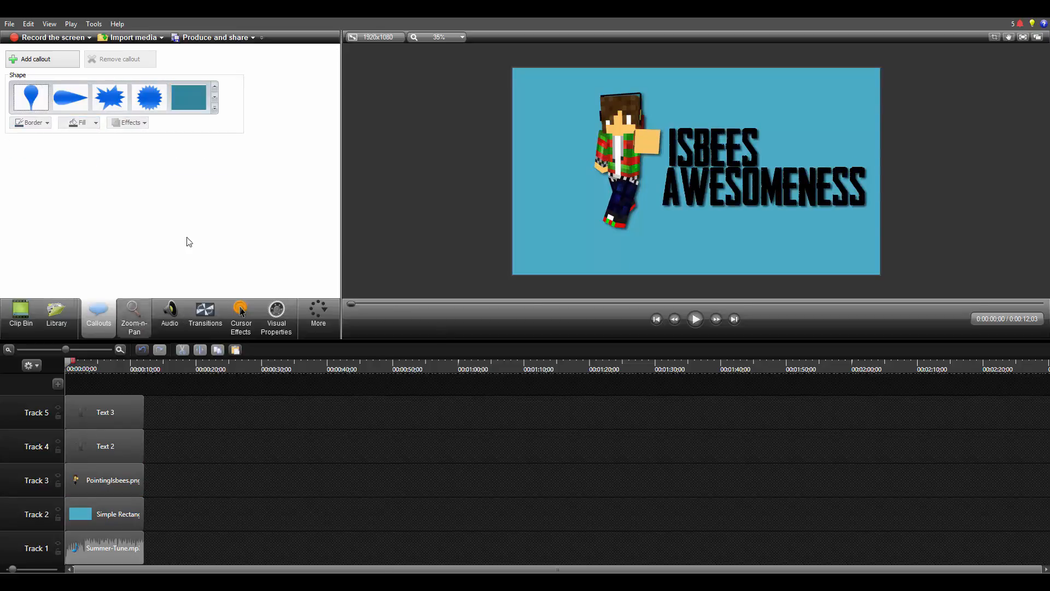
# Import soft Frame.png from the Pictures folder and layer the Subscribe Button, Bonemeal and soft Frame images on Tracks 6 to 8
pyautogui.click(20, 314)
pyautogui.rightClick(140, 160)
pyautogui.click(165, 167)
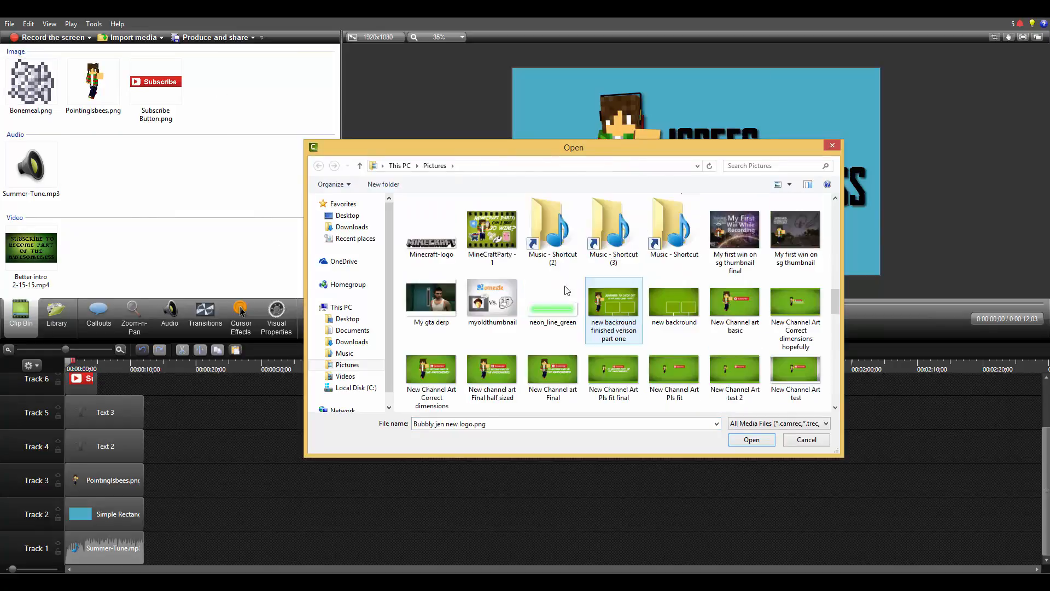
pyautogui.scroll(5, 567, 290)
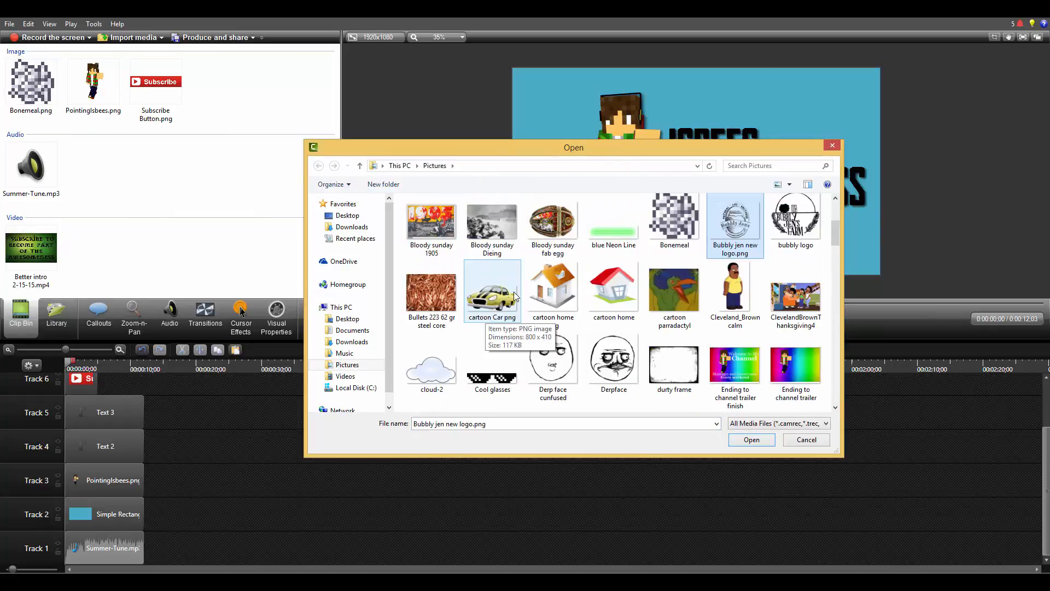
pyautogui.scroll(3, 515, 296)
pyautogui.doubleClick(430, 226)
pyautogui.click(319, 165)
pyautogui.scroll(-14, 725, 367)
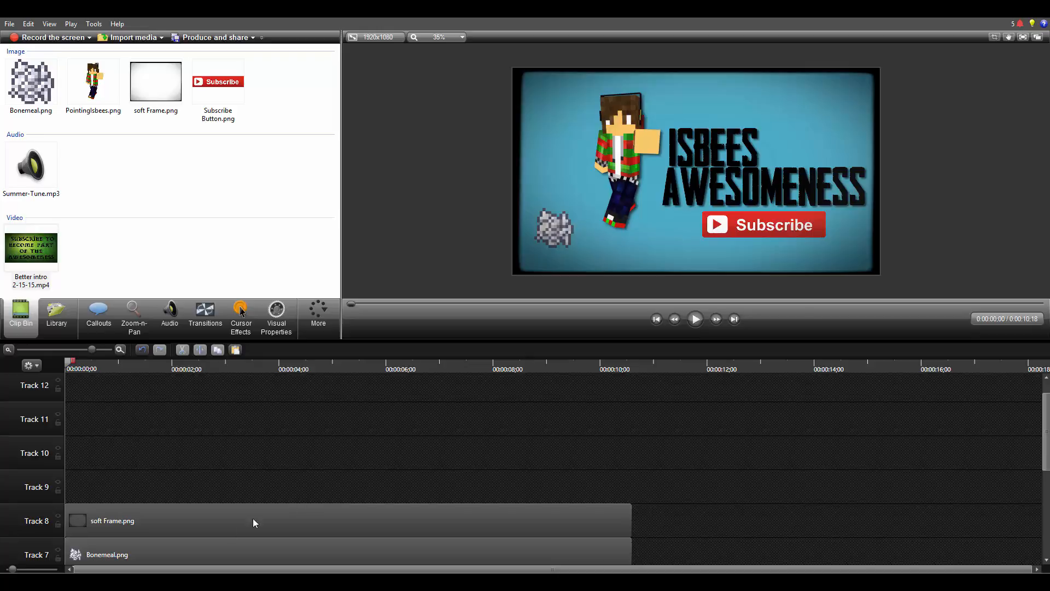
# Move the soft Frame.png clip to Track 11 so it starts where the other clips end
pyautogui.click(167, 526)
pyautogui.moveTo(167, 526); pyautogui.dragTo(716, 402)
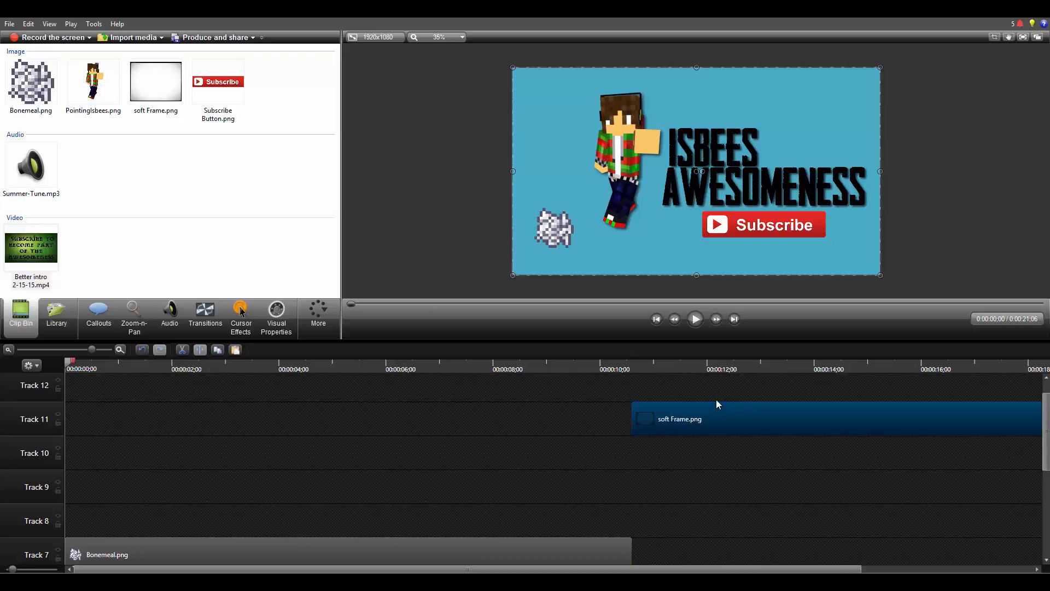
pyautogui.click(436, 441)
# Move the character and title text up and to the left on the canvas, with the bonemeal image and Subscribe button beneath them
pyautogui.scroll(-3, 141, 451)
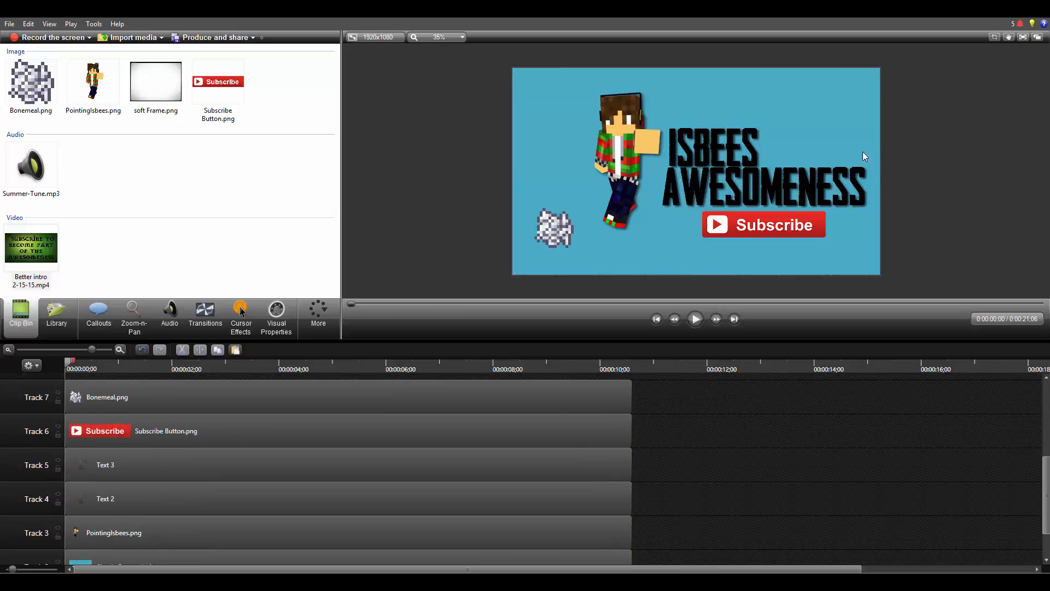
pyautogui.click(625, 168)
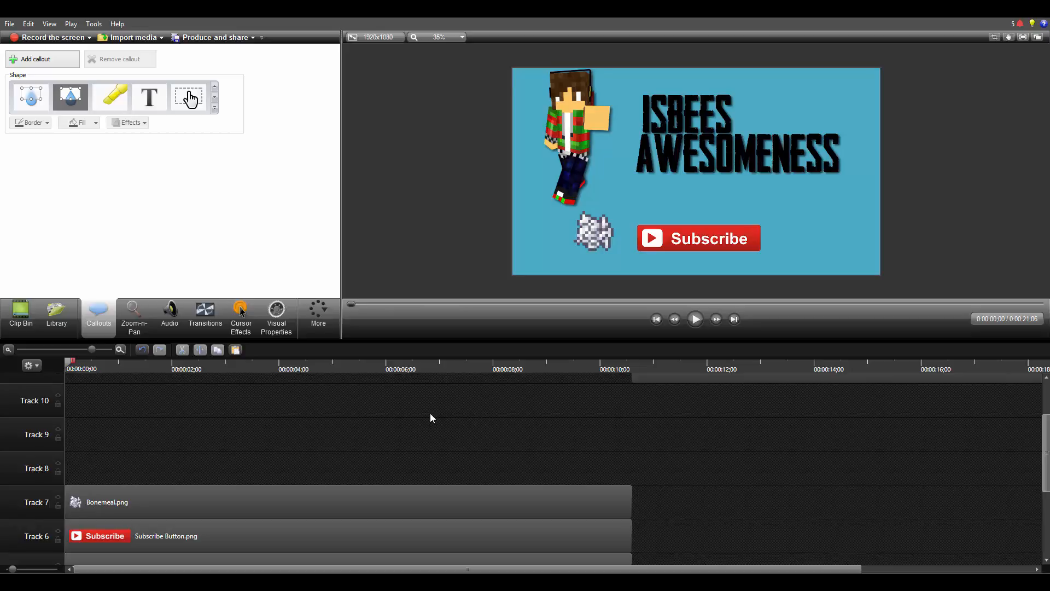
# Play the intro from the start and stop the playhead at 3;09, where the music gets louder
pyautogui.scroll(-5, 430, 413)
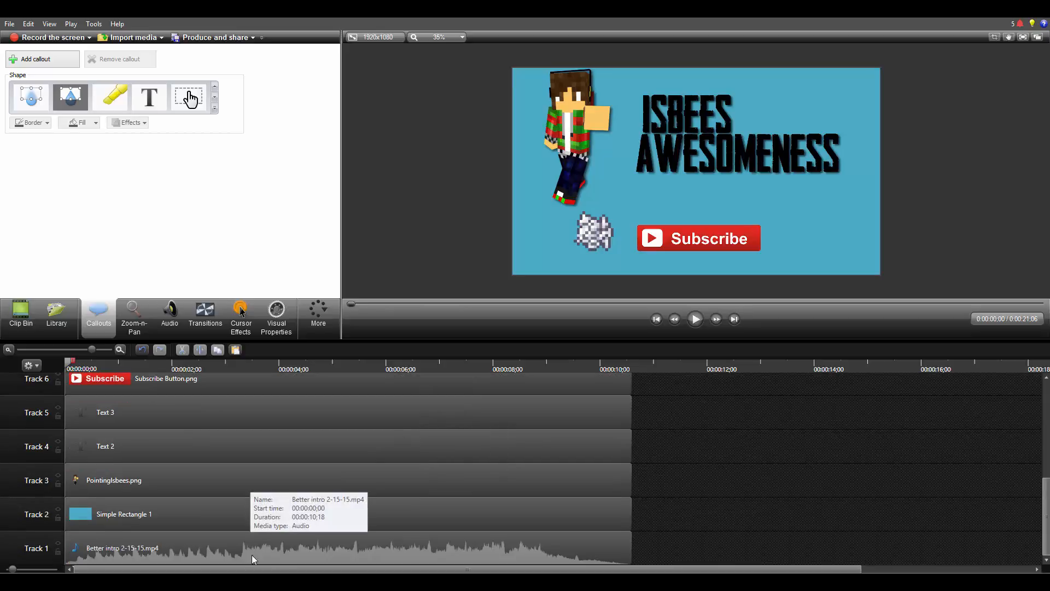
pyautogui.press('space')
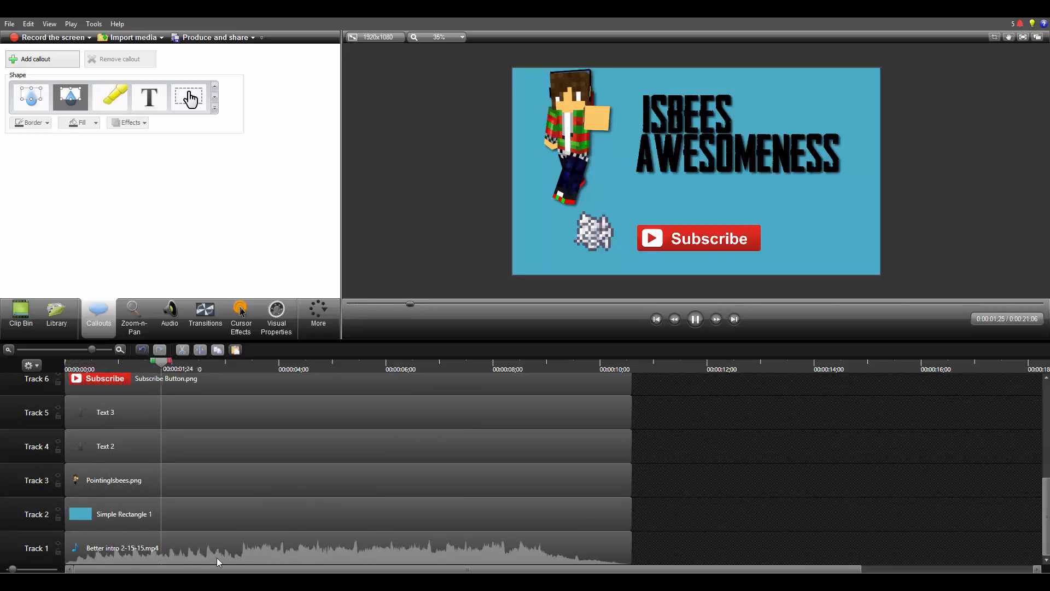
pyautogui.press('space')
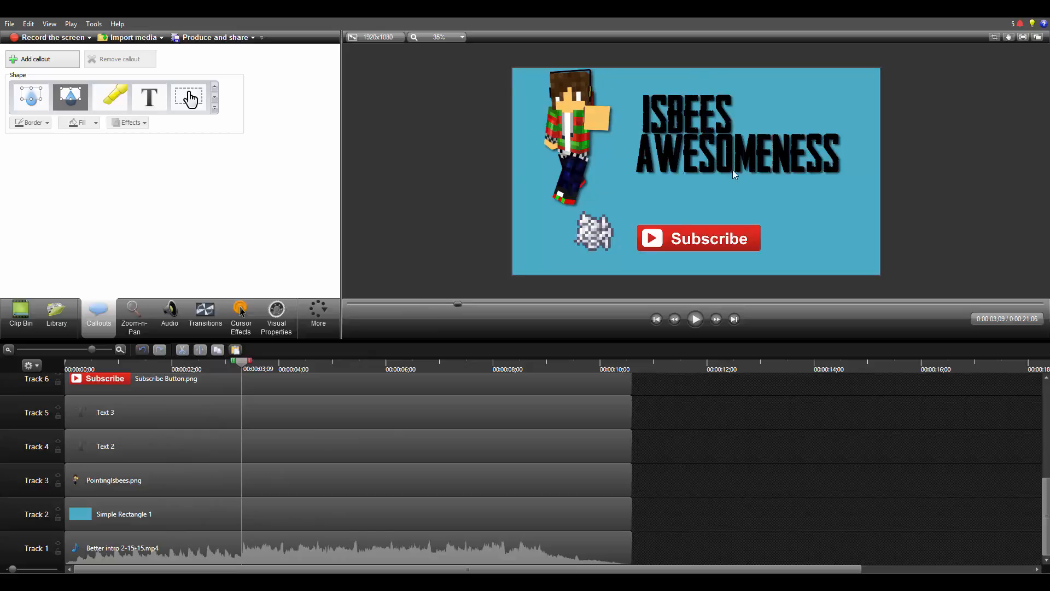
pyautogui.scroll(6, 245, 477)
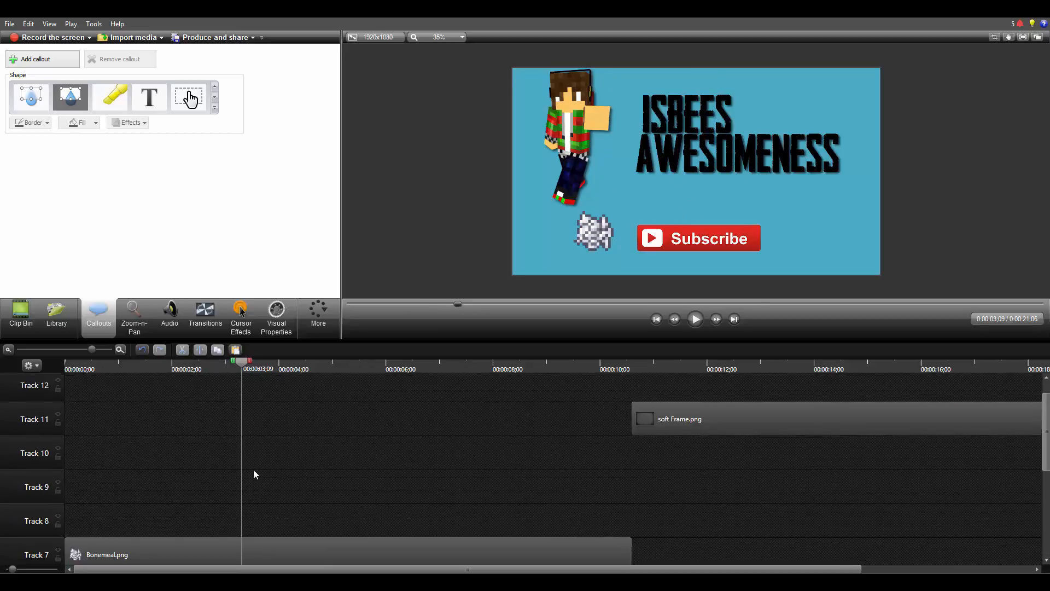
# Split all the clips beneath the soft frame at 3;09
pyautogui.scroll(-6, 254, 469)
pyautogui.hotkey('ctrl', 'a')
pyautogui.scroll(-1, 251, 470)
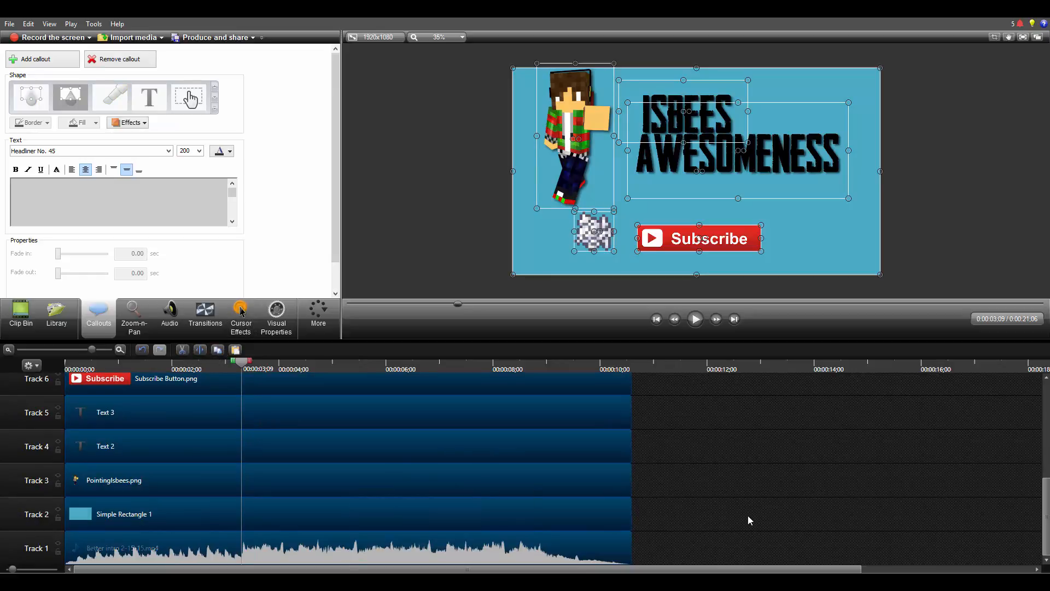
pyautogui.moveTo(745, 514); pyautogui.dragTo(315, 413)
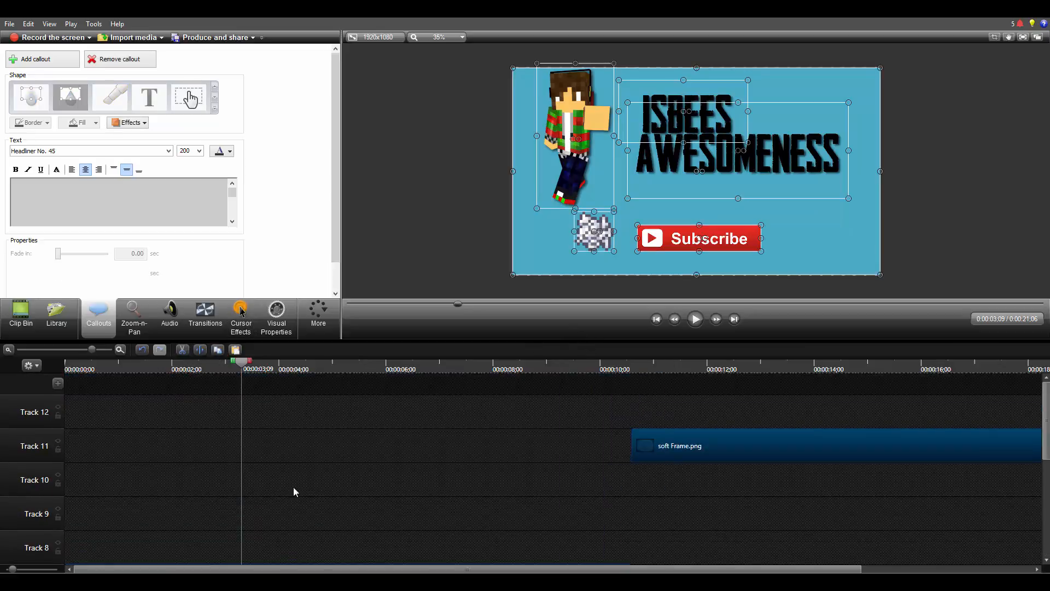
pyautogui.click(328, 431)
pyautogui.scroll(-10, 329, 433)
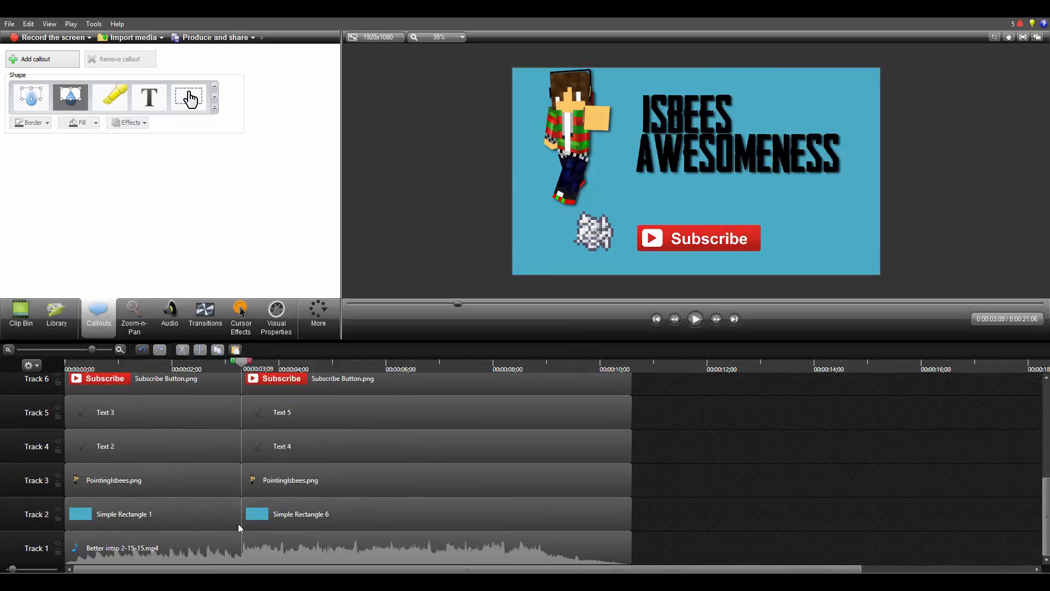
# Move the first image and title segments past the intro's end and add a text callout reading SUBSCRIBE TO BECOME PART OF THE AWESOMENESS
pyautogui.scroll(3, 203, 444)
pyautogui.moveTo(191, 382); pyautogui.dragTo(121, 460)
pyautogui.scroll(-3, 106, 410)
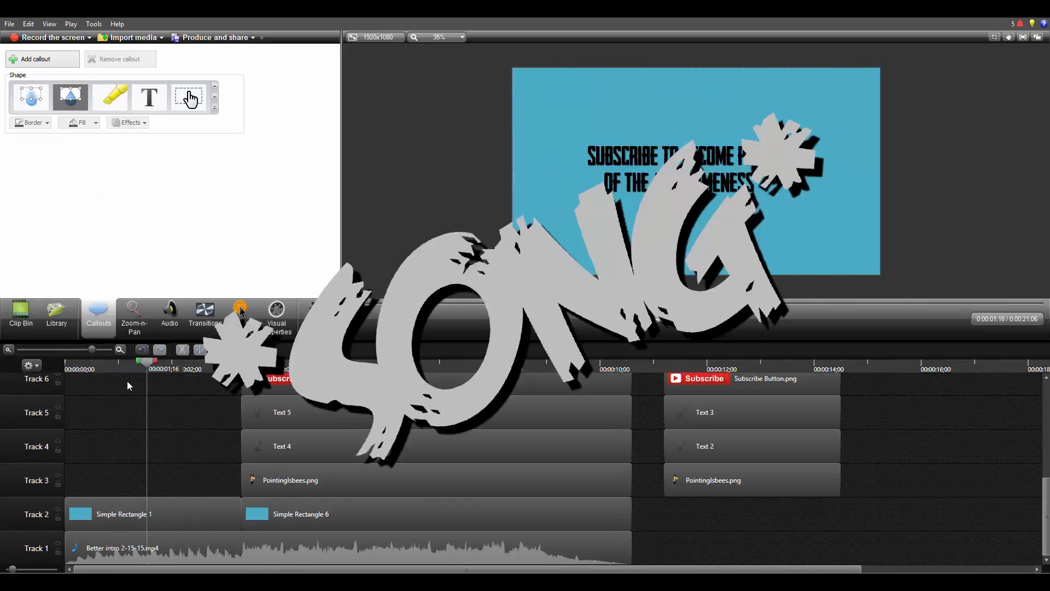
# Widen the SUBSCRIBE TO BECOME PART OF THE AWESOMENESS callout and shift it toward the middle of the canvas
pyautogui.moveTo(108, 364)
pyautogui.mouseDown()
pyautogui.moveTo(95, 365)
pyautogui.moveTo(111, 380)
pyautogui.moveTo(158, 379)
pyautogui.moveTo(96, 382)
pyautogui.moveTo(176, 380)
pyautogui.moveTo(119, 366)
pyautogui.mouseUp()
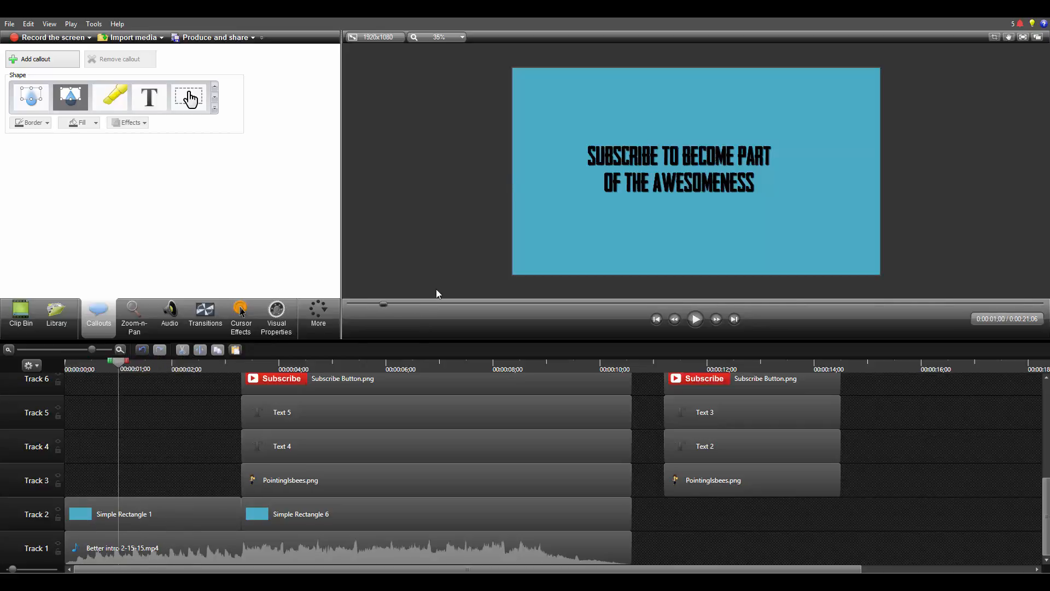
pyautogui.click(698, 156)
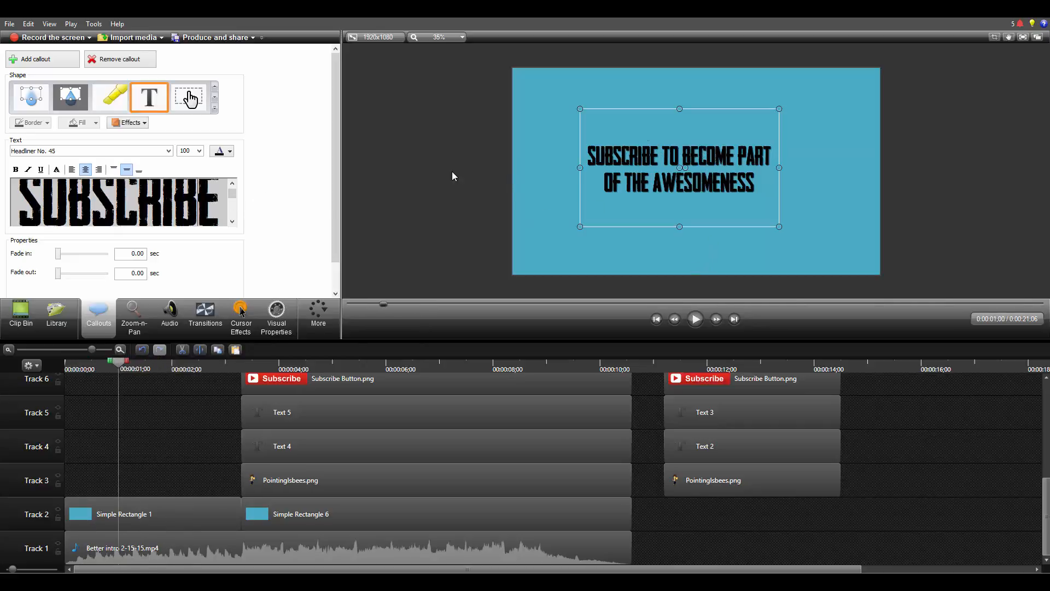
pyautogui.moveTo(640, 143)
pyautogui.mouseDown()
pyautogui.moveTo(664, 150)
pyautogui.moveTo(656, 146)
pyautogui.mouseUp()
# Split the subscribe text callout on Track 3 into five segments along the music before 3;09
pyautogui.moveTo(119, 364); pyautogui.dragTo(94, 373)
pyautogui.click(117, 513)
pyautogui.click(200, 349)
pyautogui.press('space')
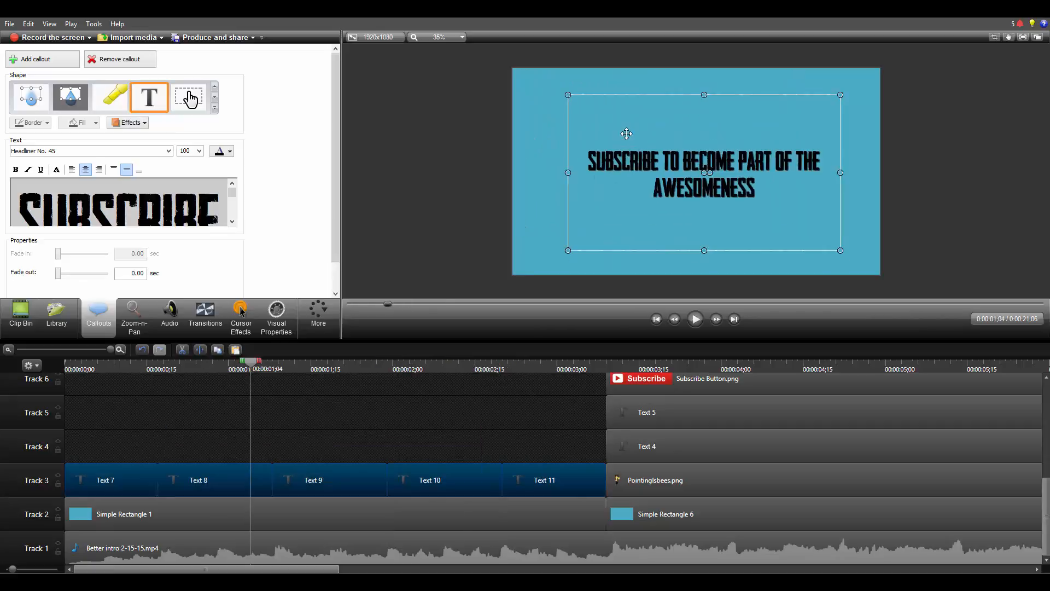
# Center the five subscribe text segments on the canvas and set their text size to 175
pyautogui.moveTo(627, 133); pyautogui.dragTo(618, 132)
pyautogui.moveTo(19, 189); pyautogui.dragTo(224, 241)
pyautogui.write('125')
pyautogui.moveTo(192, 151); pyautogui.dragTo(15, 170)
pyautogui.write('150')
pyautogui.write('175')
pyautogui.click(435, 446)
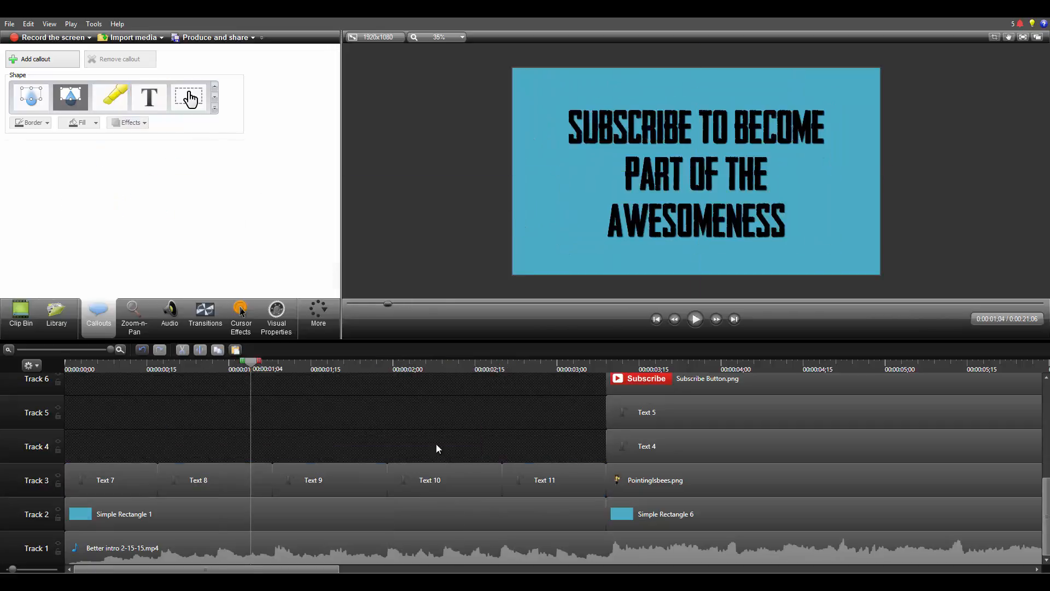
# Divide the subscribe text into shorter segments on Track 4 and stretch Text 8 on Track 3 from the start to 3;09
pyautogui.moveTo(251, 362); pyautogui.dragTo(102, 362)
pyautogui.click(119, 480)
pyautogui.click(134, 317)
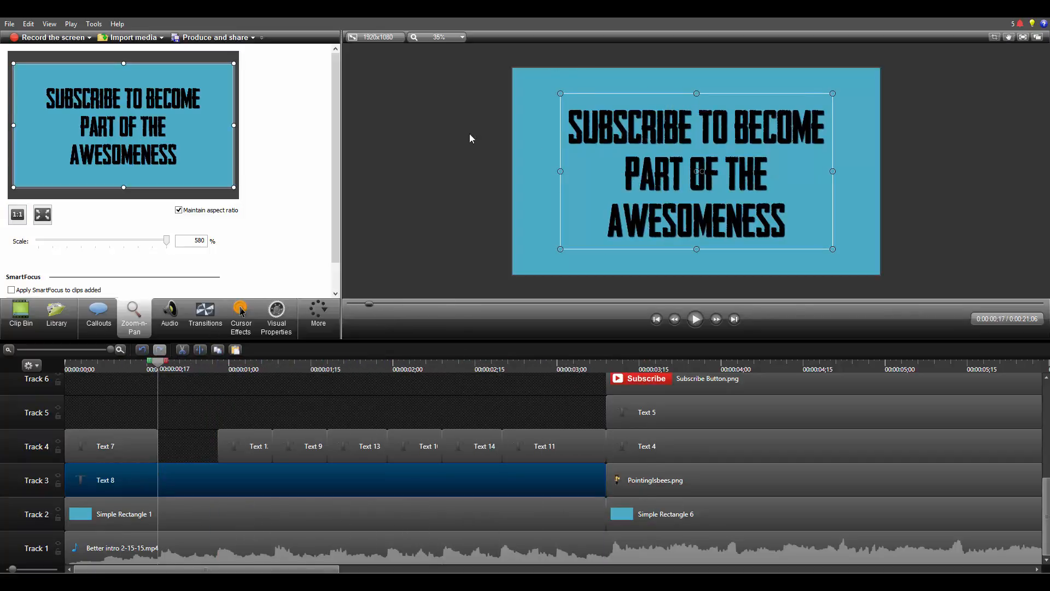
# Move all the short subscribe text segments from Track 4 up to Track 5
pyautogui.click(37, 446)
pyautogui.moveTo(242, 446); pyautogui.dragTo(242, 394)
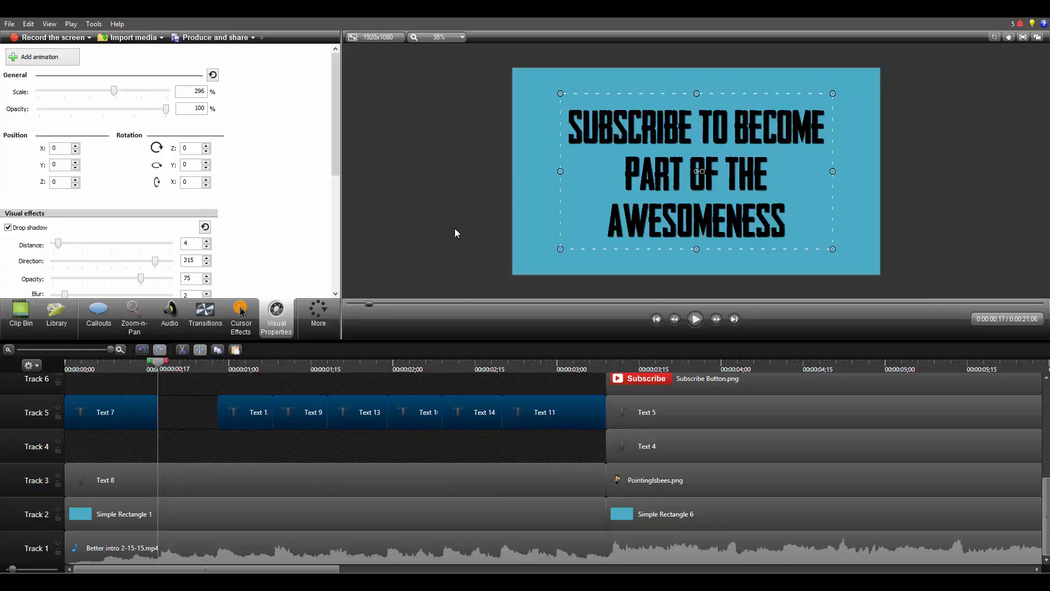
pyautogui.click(435, 454)
# Duplicate the Text 8 clip and place the copy at the start of Track 4
pyautogui.click(211, 469)
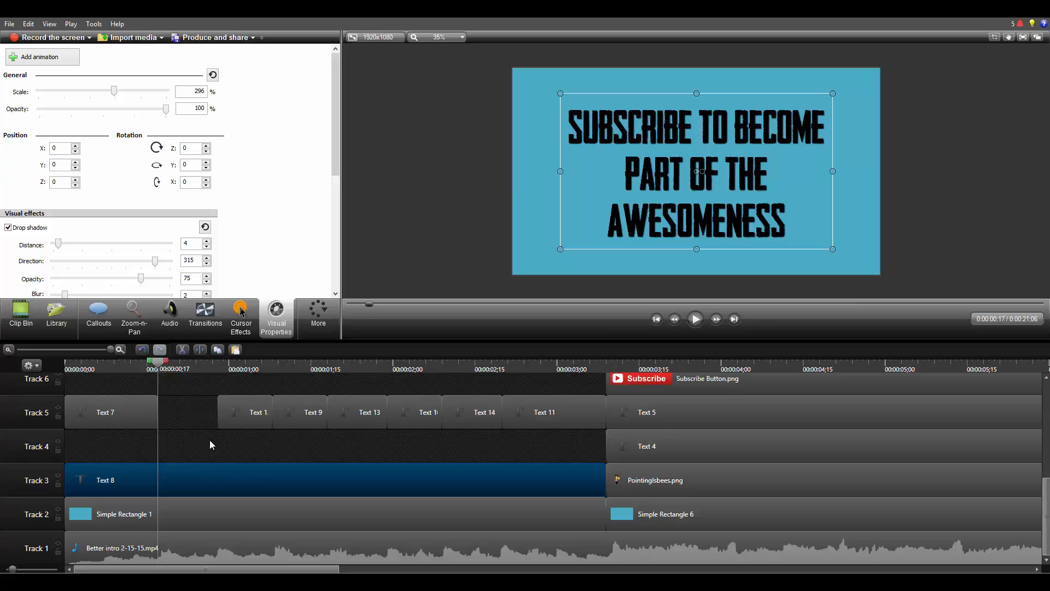
pyautogui.hotkey('ctrl', 'v')
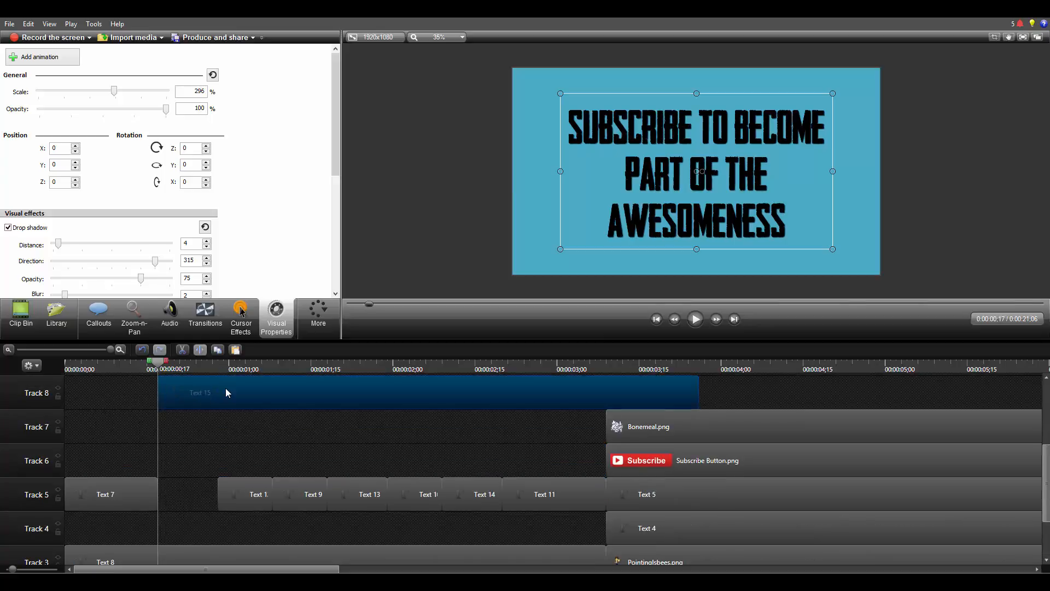
pyautogui.moveTo(227, 391); pyautogui.dragTo(61, 514)
pyautogui.click(137, 418)
pyautogui.scroll(-3, 133, 454)
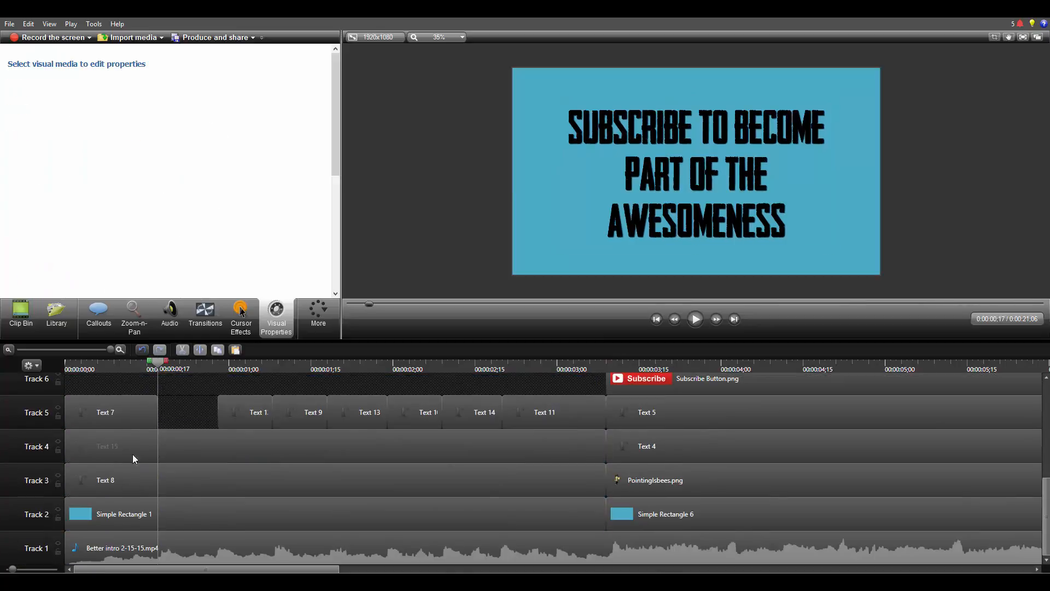
pyautogui.click(192, 458)
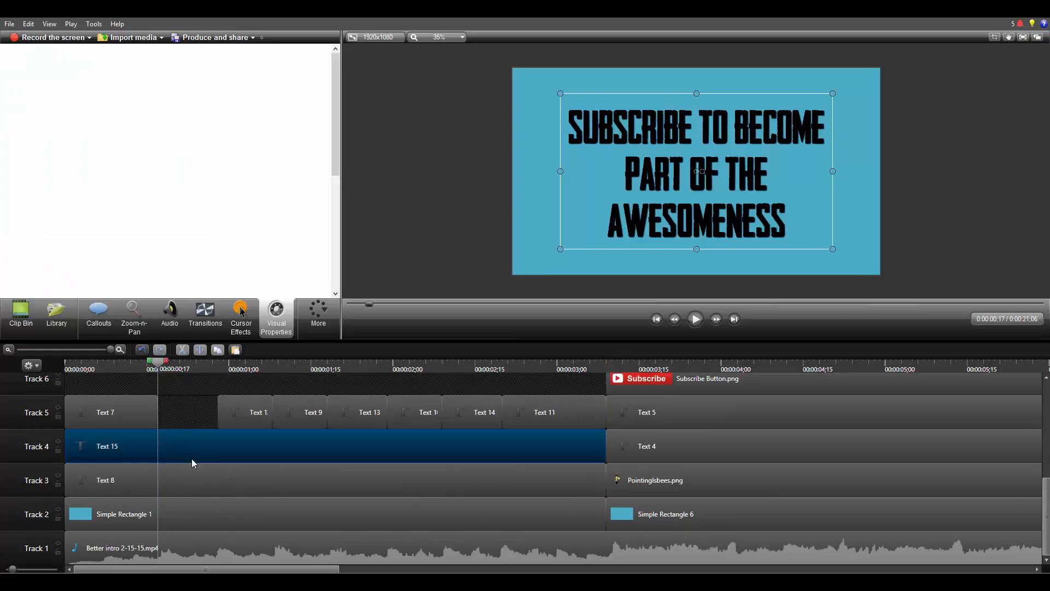
pyautogui.keyDown('ctrl'); pyautogui.click(185, 480); pyautogui.keyUp('ctrl')
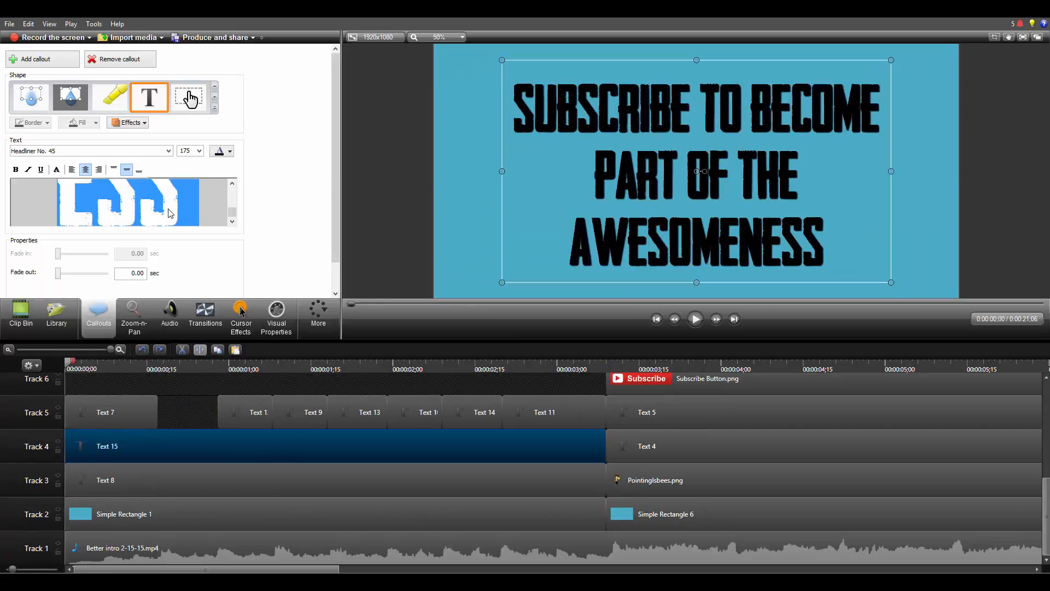
pyautogui.scroll(3, 169, 209)
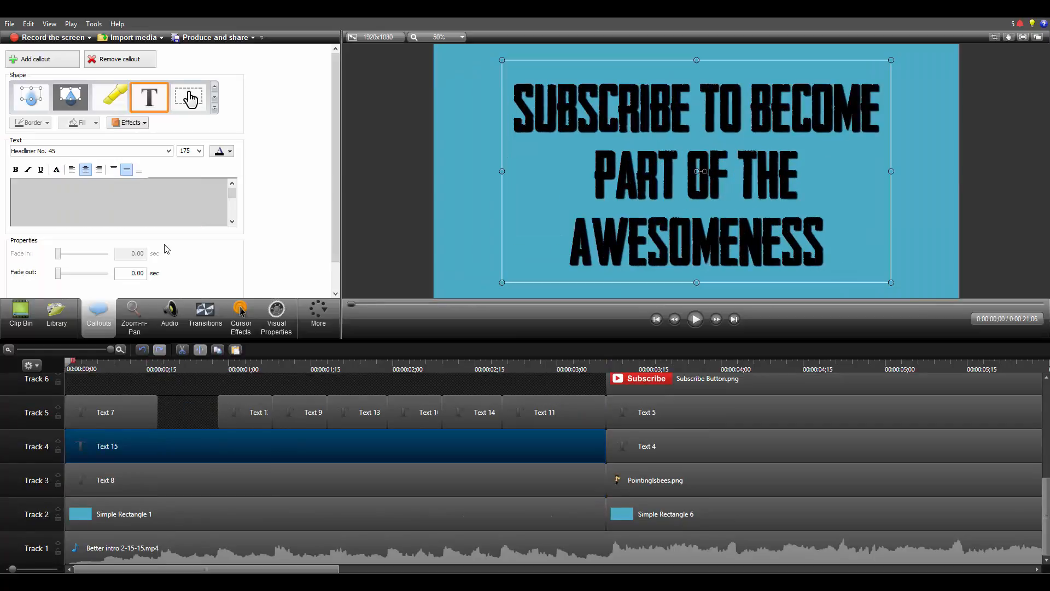
pyautogui.click(186, 405)
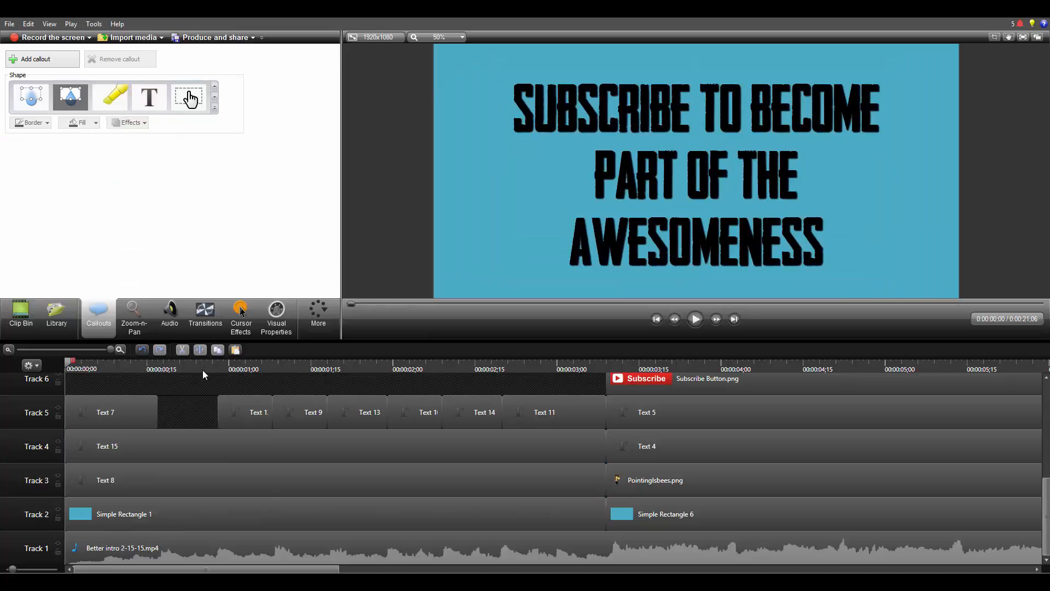
pyautogui.scroll(-2, 468, 233)
pyautogui.scroll(1, 469, 232)
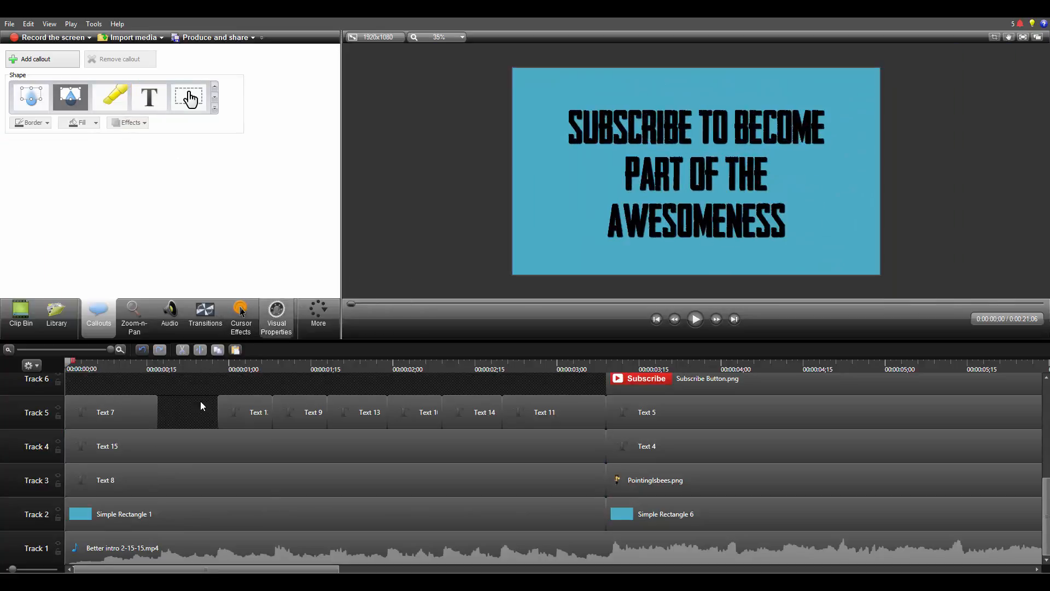
# Group the Text 15 clip on Track 4 with the Text 8 clip on Track 3
pyautogui.click(164, 441)
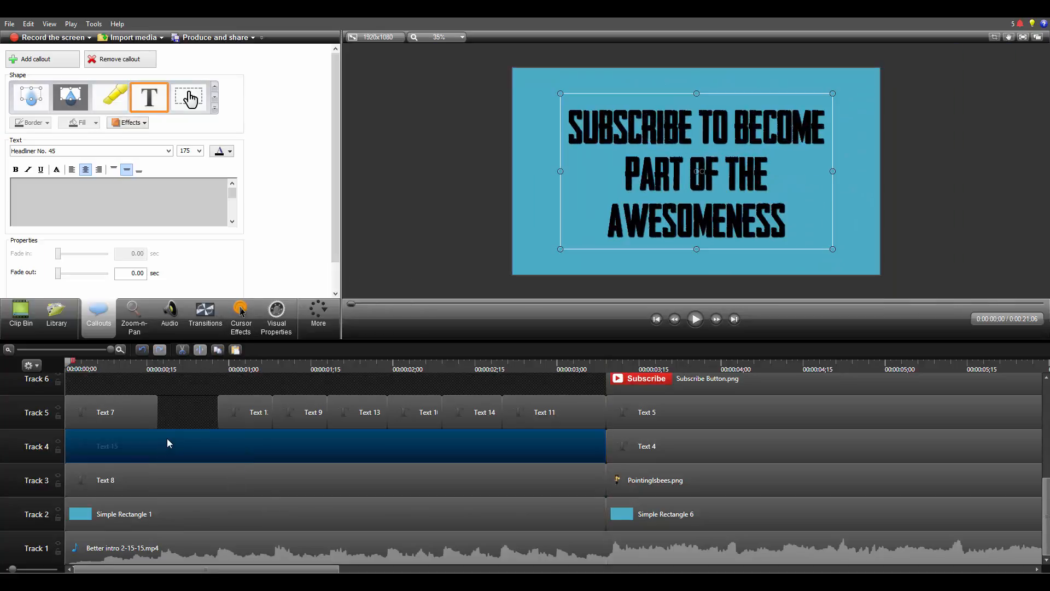
pyautogui.click(183, 409)
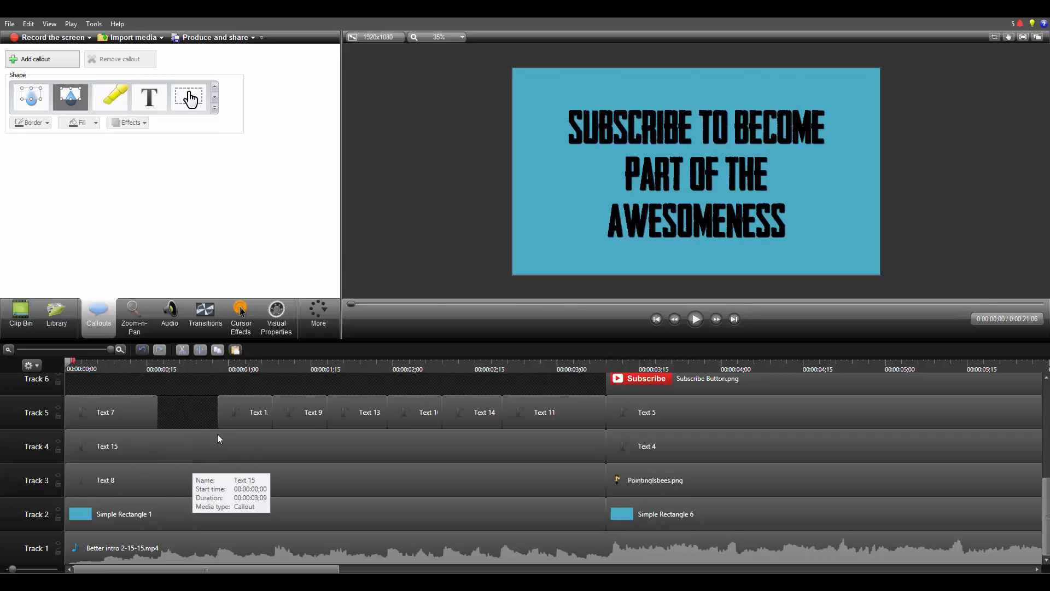
pyautogui.moveTo(185, 408); pyautogui.dragTo(182, 474)
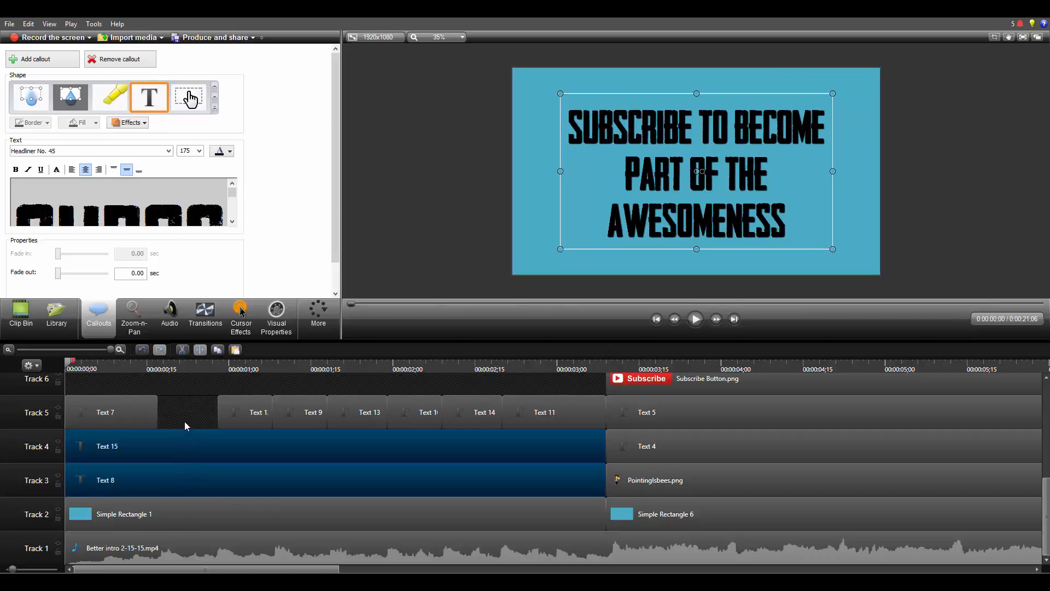
pyautogui.click(186, 422)
pyautogui.click(183, 439)
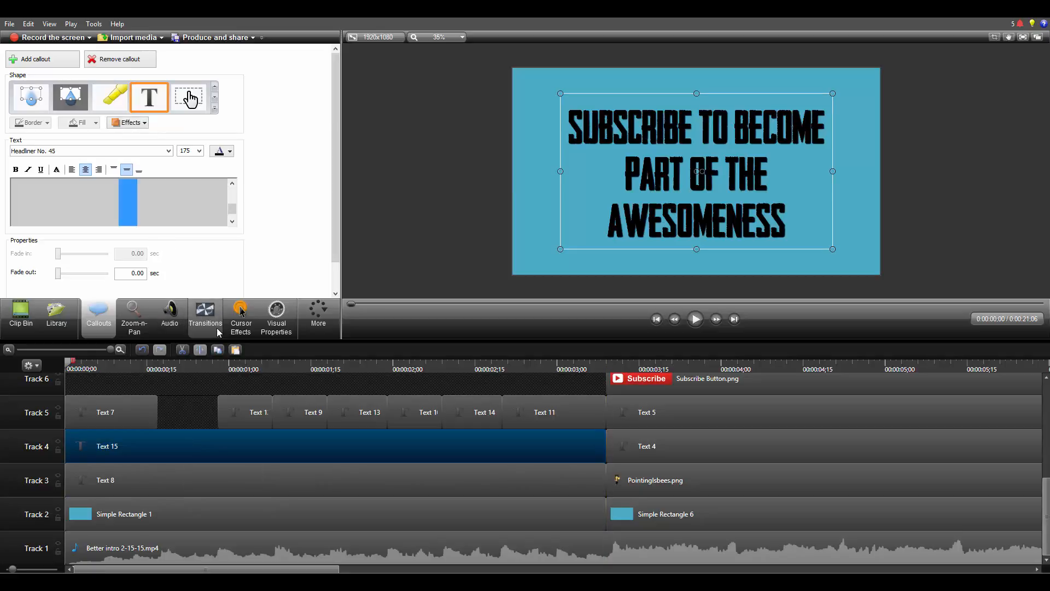
pyautogui.click(188, 385)
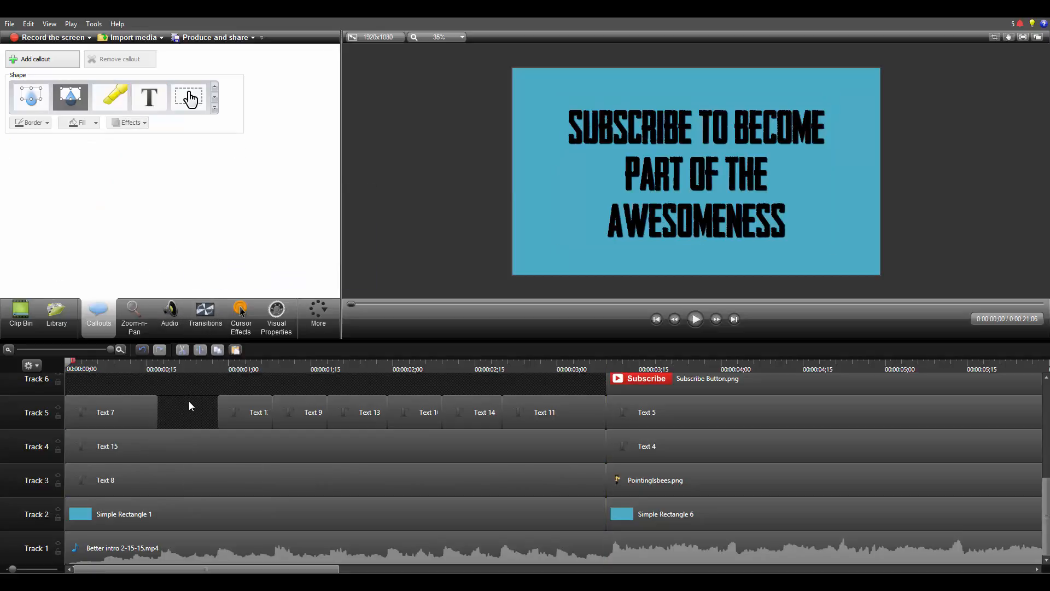
pyautogui.click(184, 447)
pyautogui.keyDown('ctrl'); pyautogui.click(180, 475); pyautogui.keyUp('ctrl')
pyautogui.rightClick(179, 474)
pyautogui.click(211, 400)
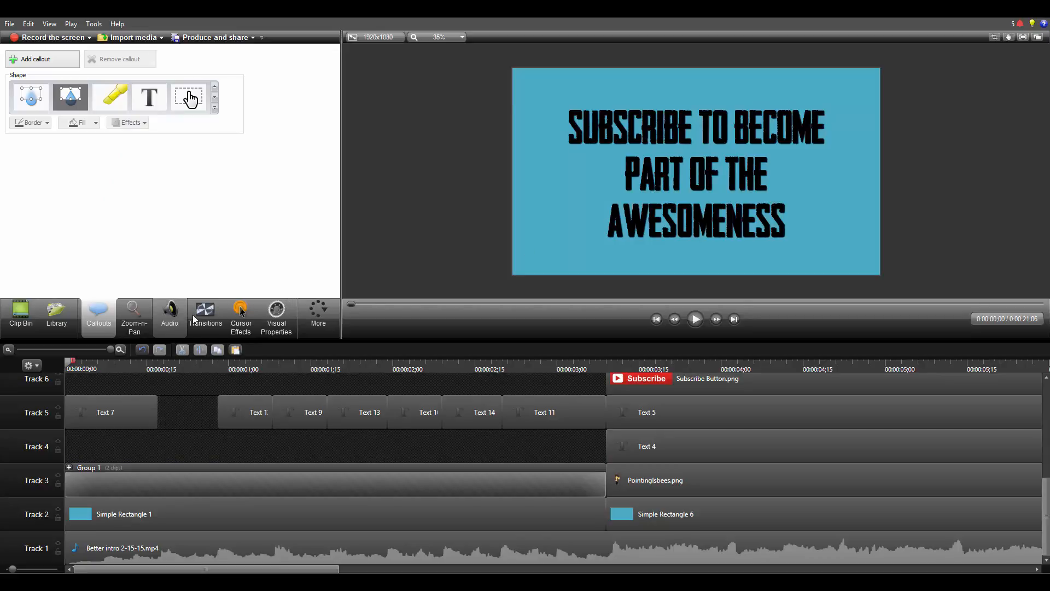
# Scale the grouped subscribe text to 336% and add an animation ending at 0;17 that brings it back to 100%
pyautogui.click(272, 312)
pyautogui.click(168, 486)
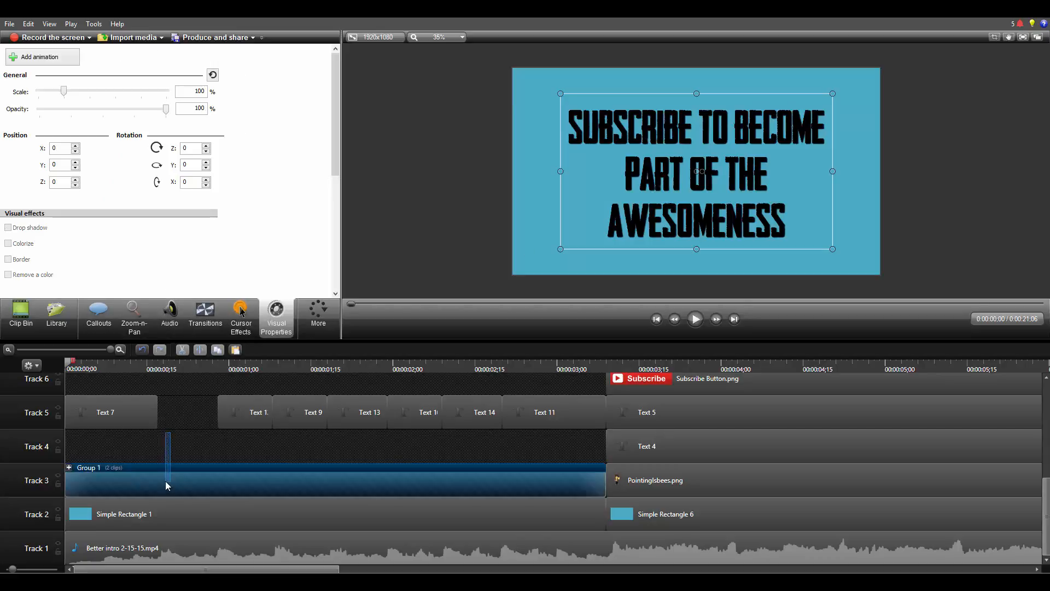
pyautogui.click(72, 63)
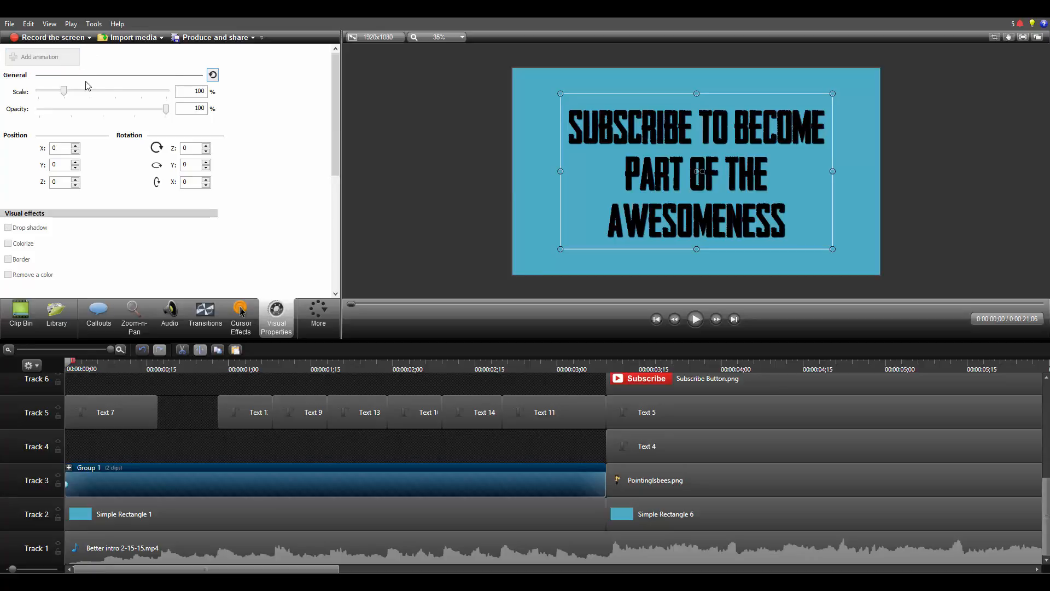
pyautogui.click(155, 362)
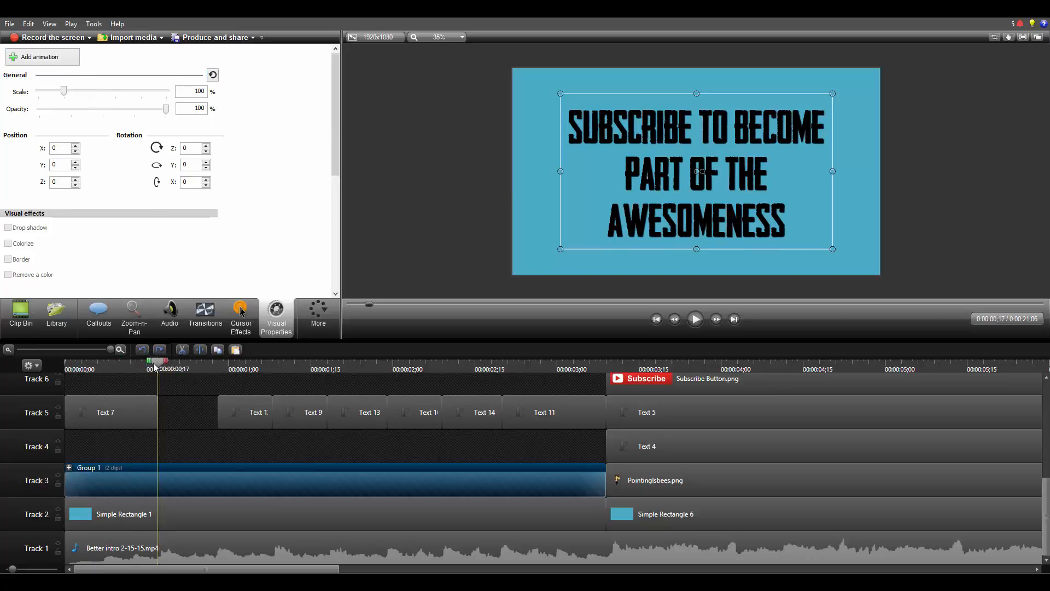
pyautogui.click(67, 94)
pyautogui.moveTo(90, 91); pyautogui.dragTo(127, 97)
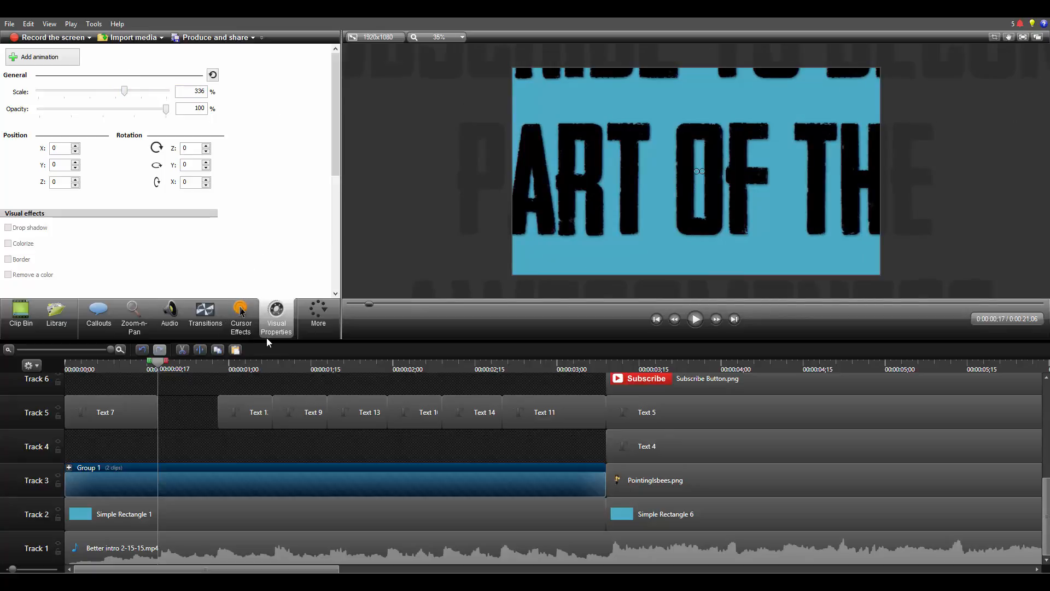
pyautogui.click(40, 57)
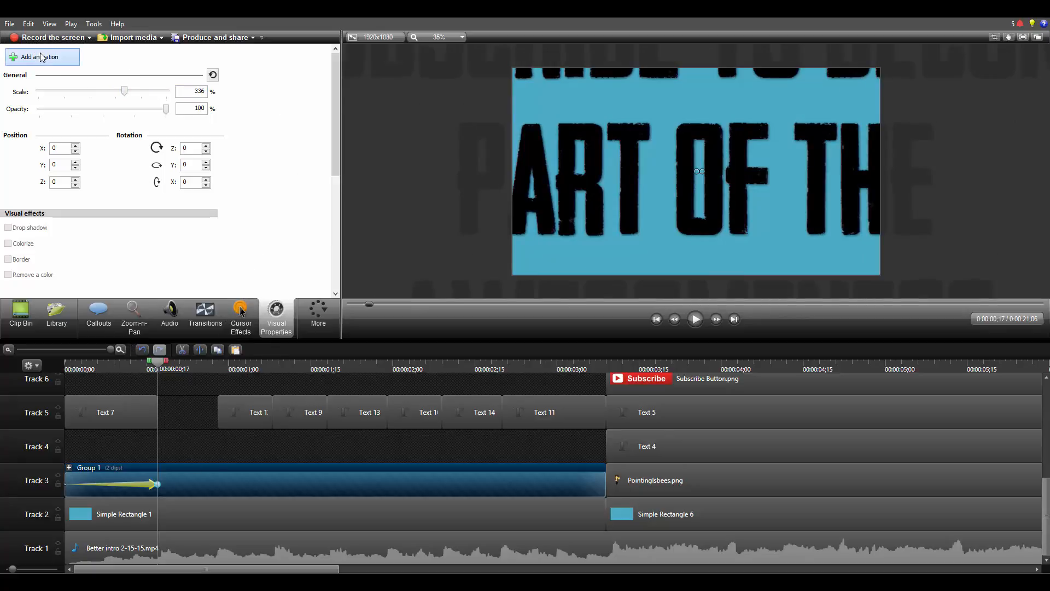
pyautogui.moveTo(128, 95); pyautogui.dragTo(66, 96)
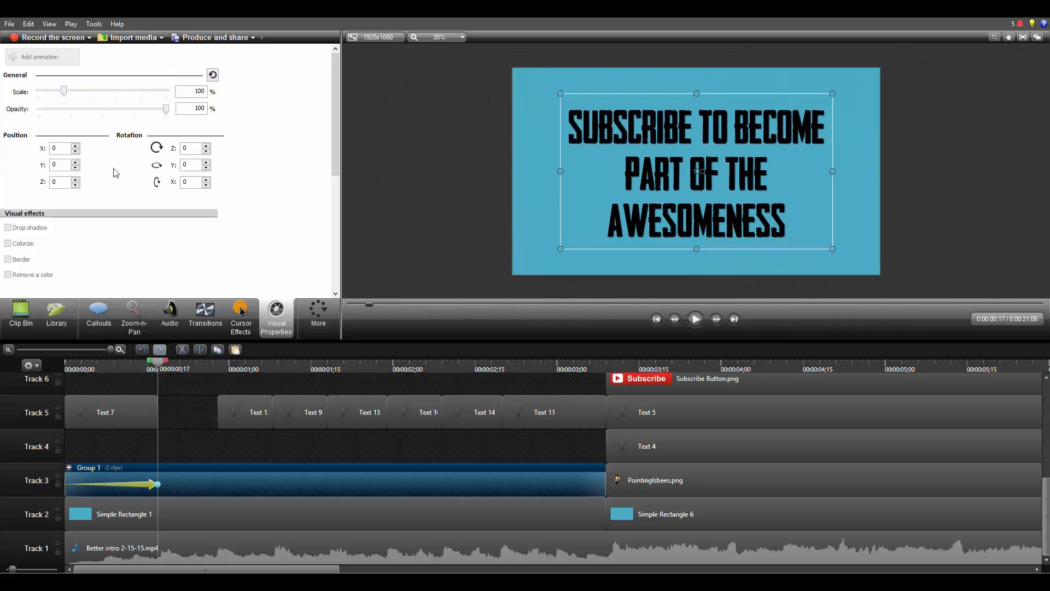
# Shorten the group's scale animation to 0;12 and apply a Fade transition to the start of the group
pyautogui.click(219, 318)
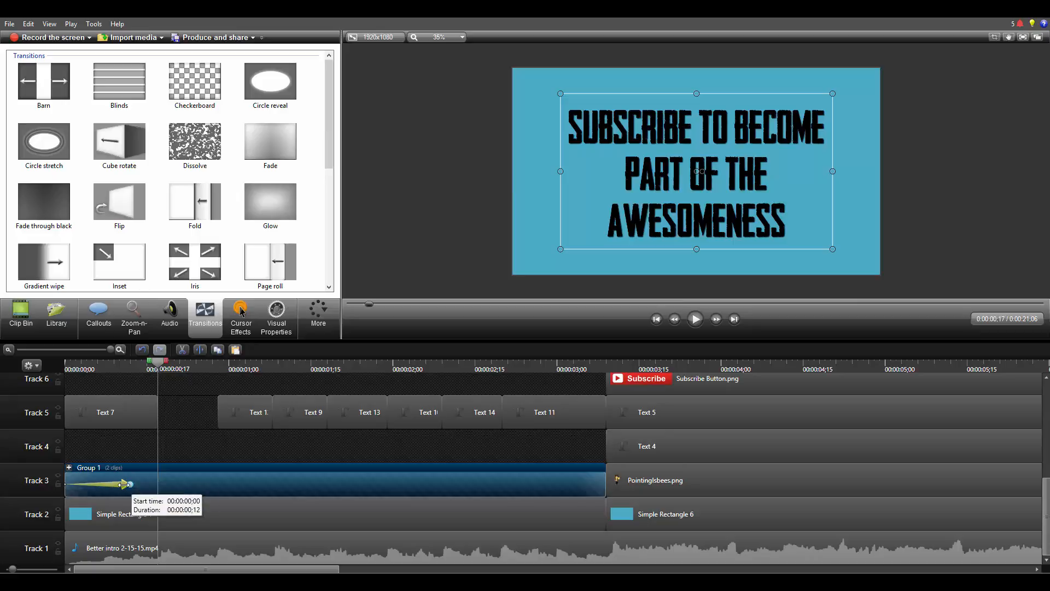
pyautogui.moveTo(270, 142); pyautogui.dragTo(128, 480)
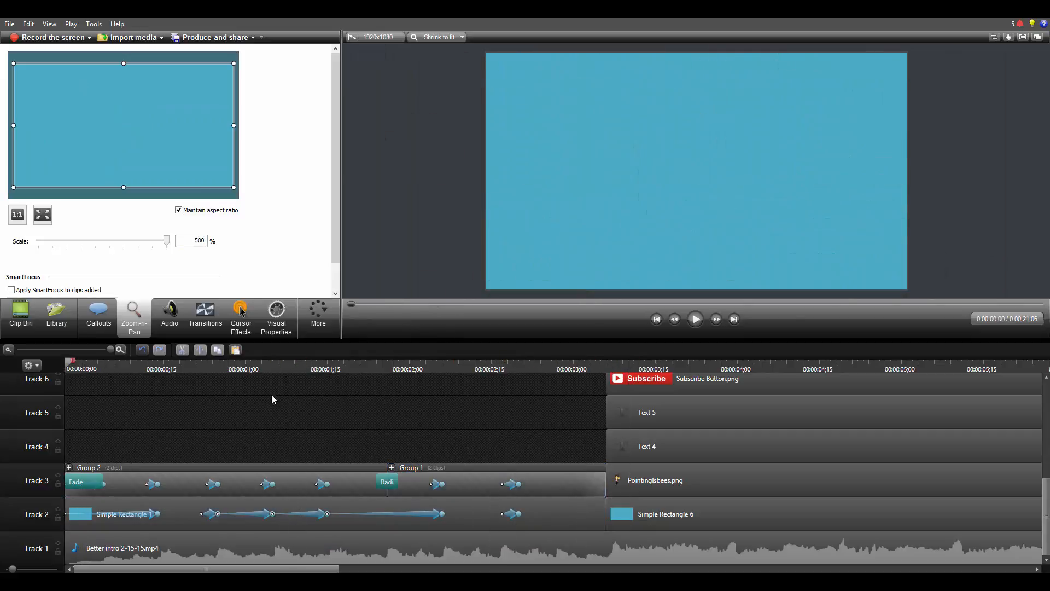
# Play back the subscribe text sequence to check its animations and transitions against the music
pyautogui.press('space')
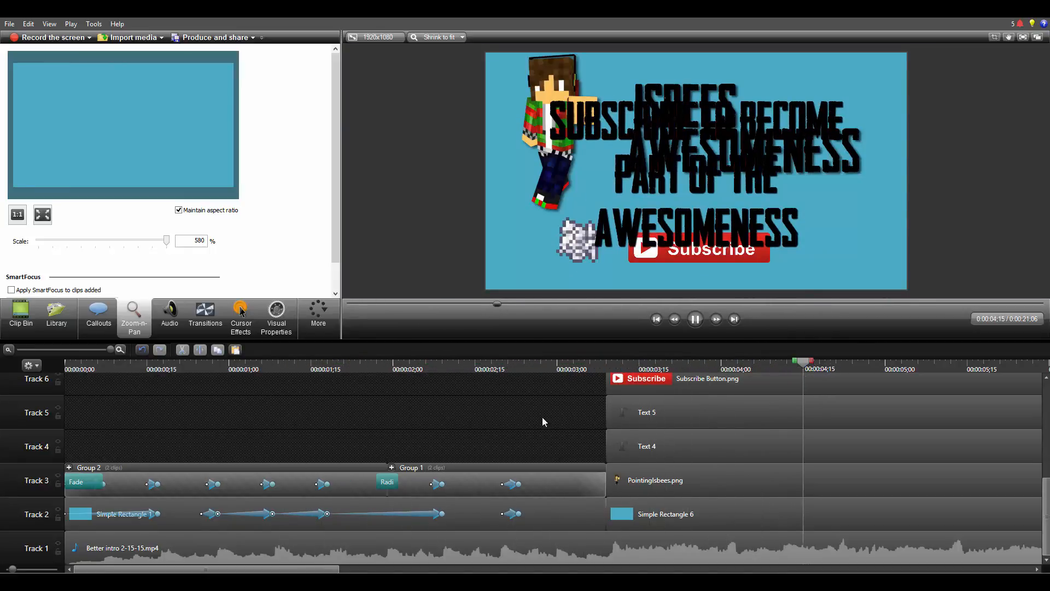
# Reposition the ISBEES AWESOMENESS title on the canvas and place a smaller Subscribe button beside its first line
pyautogui.moveTo(111, 349); pyautogui.dragTo(83, 350)
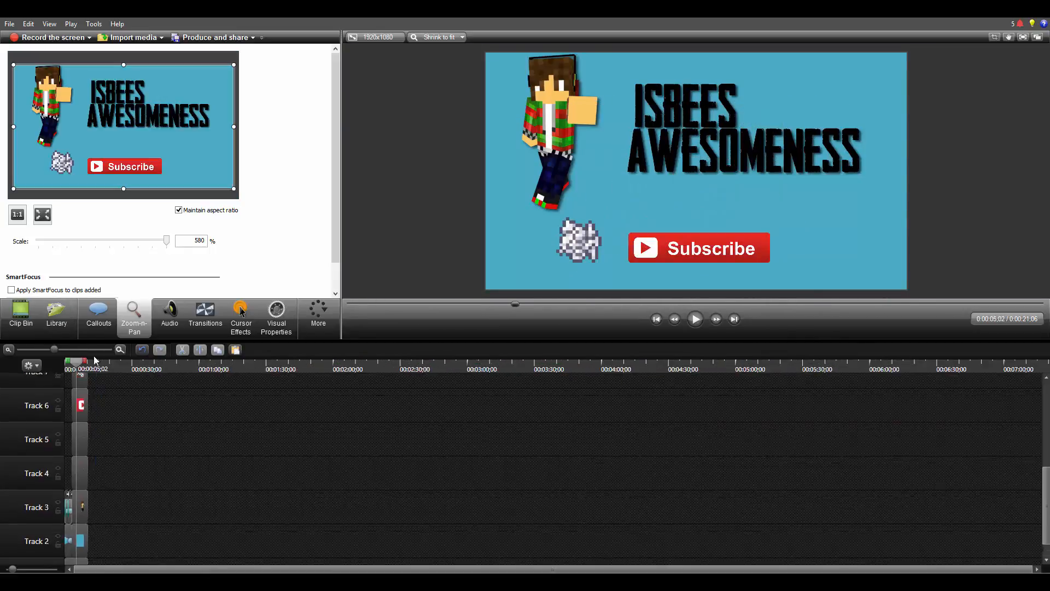
pyautogui.scroll(4, 412, 419)
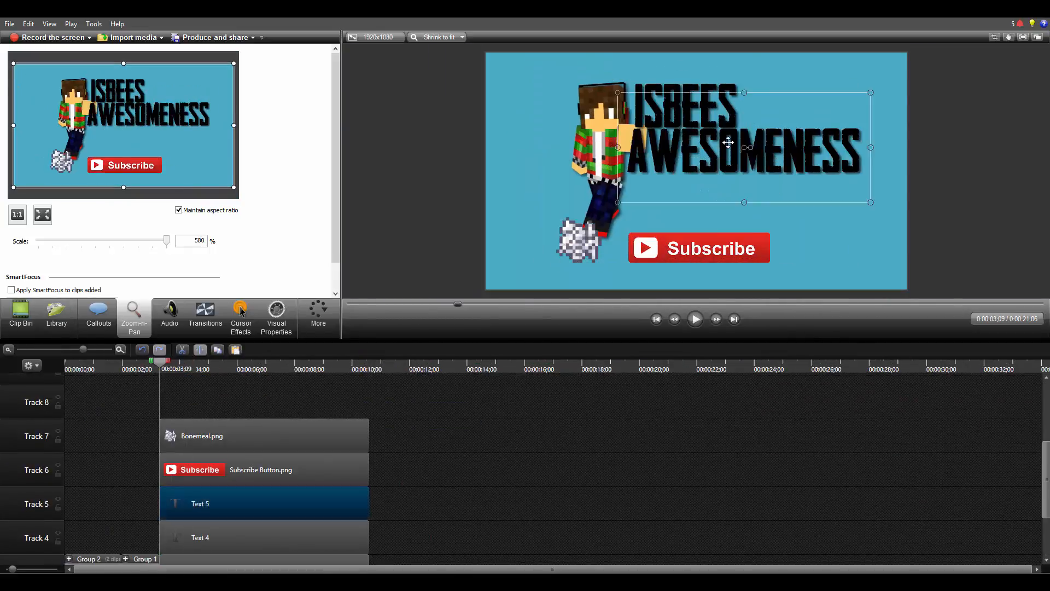
pyautogui.click(276, 318)
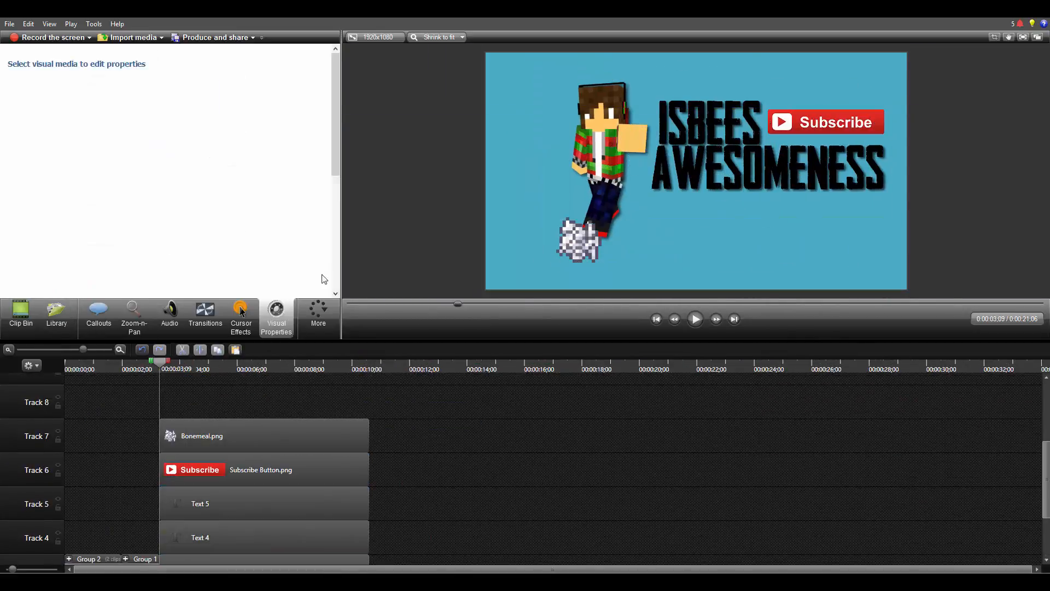
# Scale the bonemeal image to 152%, place it at X 617, Y -351 inside the glass box and animate its rotation over the clip
pyautogui.click(605, 241)
pyautogui.click(599, 274)
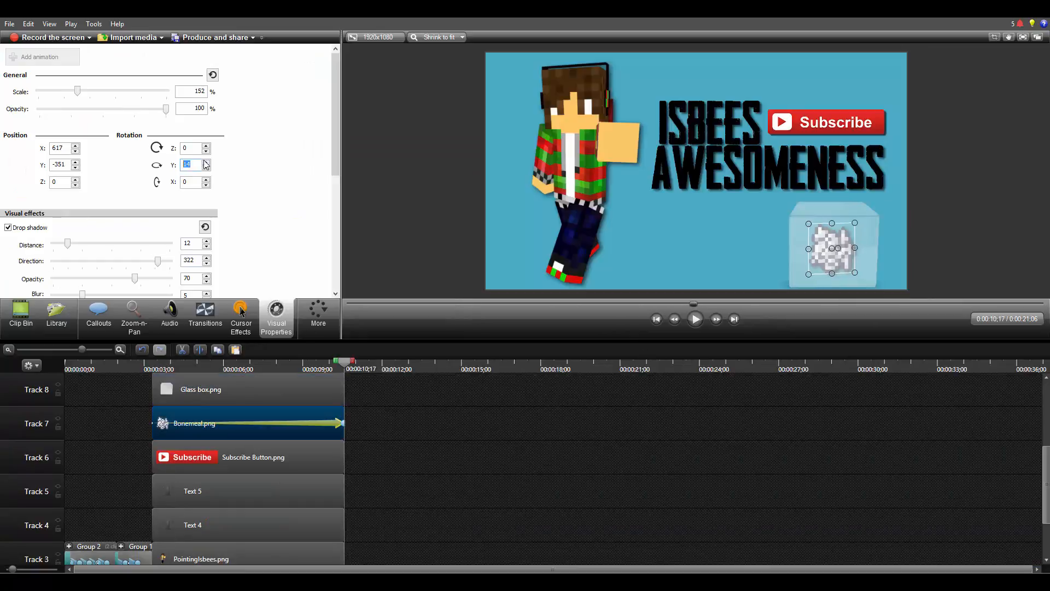
pyautogui.click(410, 434)
pyautogui.click(219, 392)
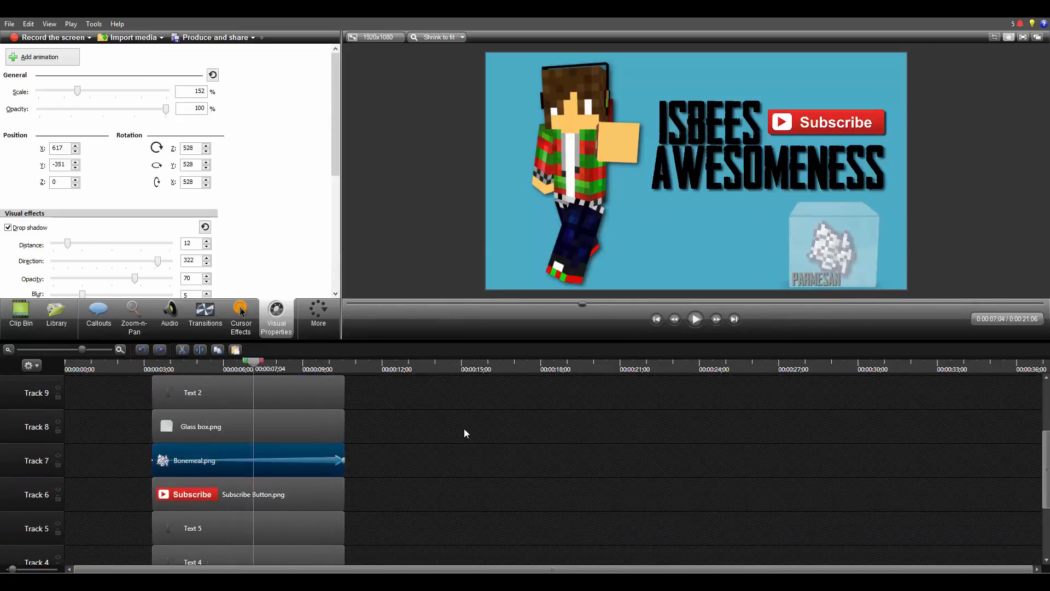
# Place a translucent light blue rectangle behind the title and add an animation ending at 7;04 to the title group
pyautogui.click(391, 419)
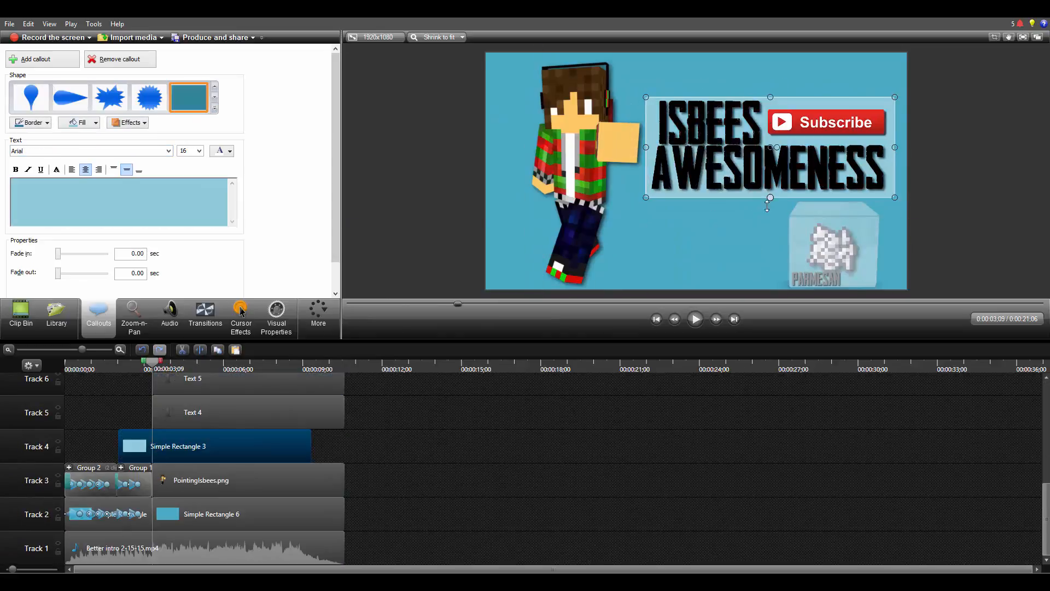
pyautogui.click(443, 499)
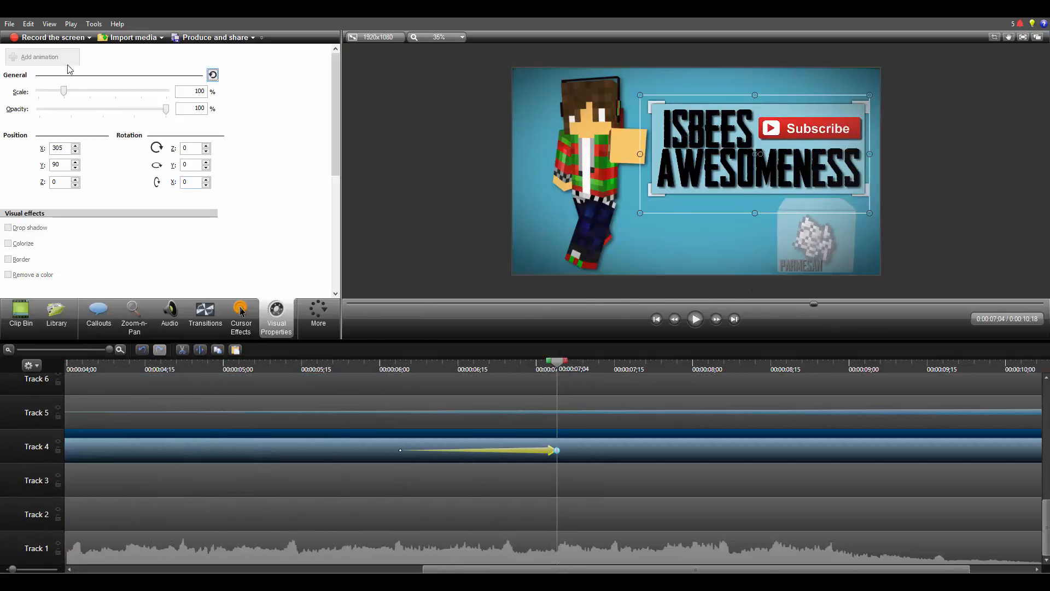
pyautogui.moveTo(556, 362); pyautogui.dragTo(612, 367)
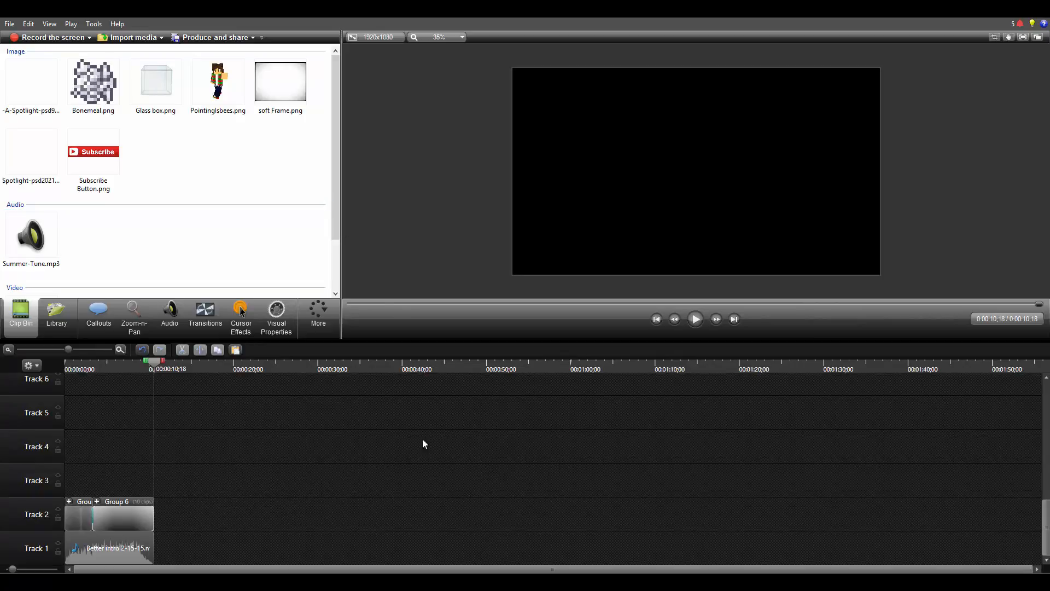
# Play back the grouped intro from the start to check the finished sequence
pyautogui.moveTo(155, 362); pyautogui.dragTo(117, 406)
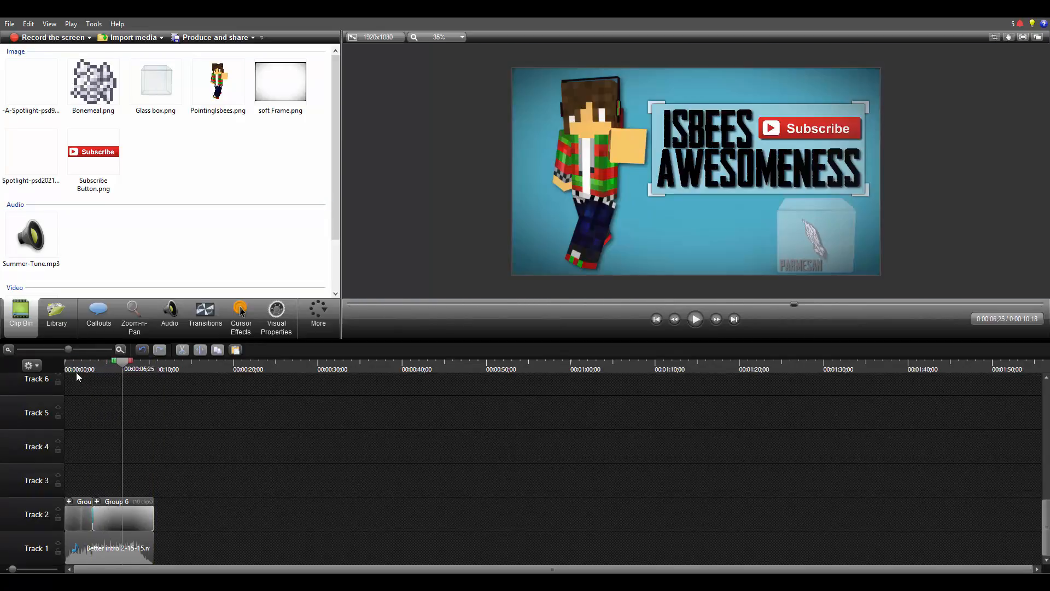
pyautogui.moveTo(76, 373); pyautogui.dragTo(61, 372)
pyautogui.click(717, 322)
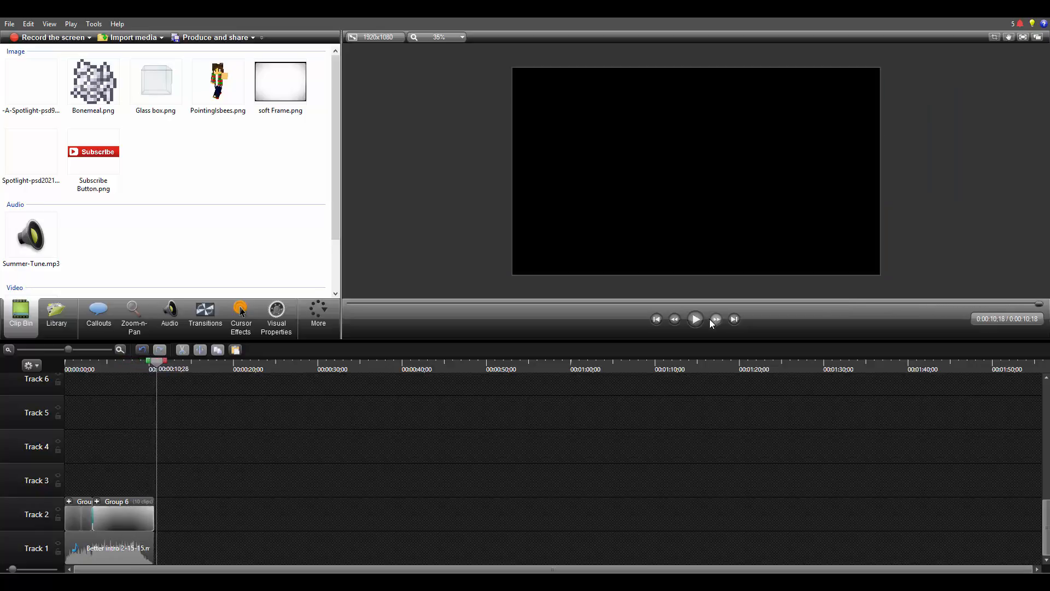
# Start producing the video and choose the MP4 only (up to 1080p) preset
pyautogui.click(215, 37)
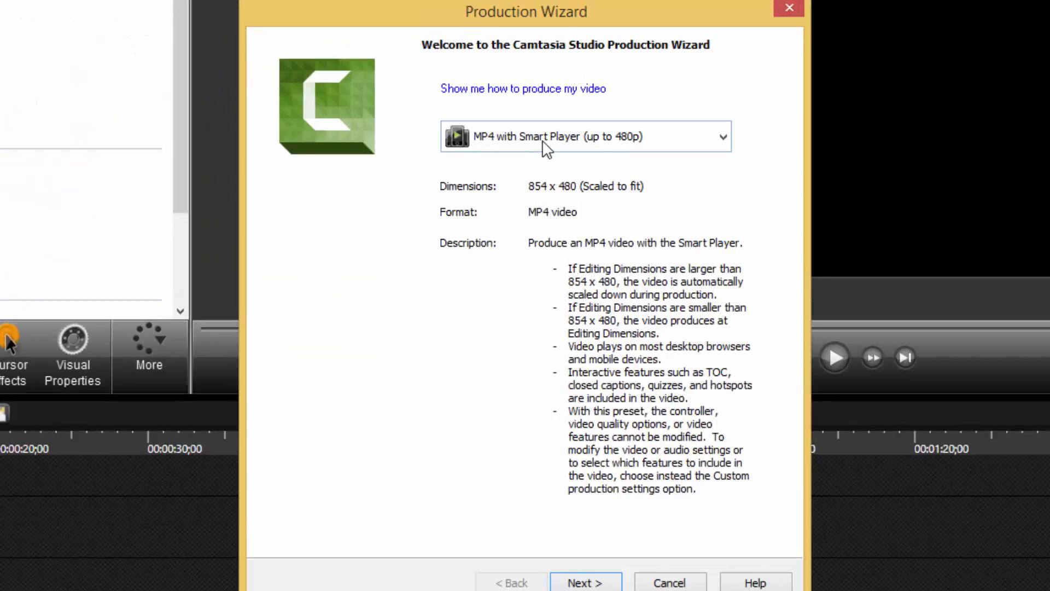
pyautogui.click(569, 197)
pyautogui.click(547, 373)
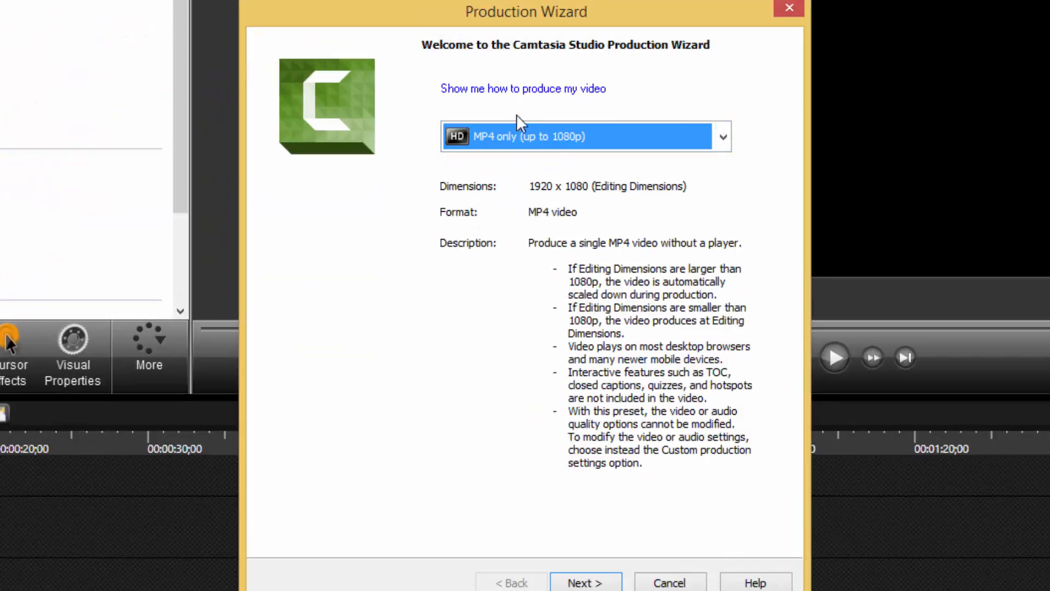
pyautogui.click(550, 140)
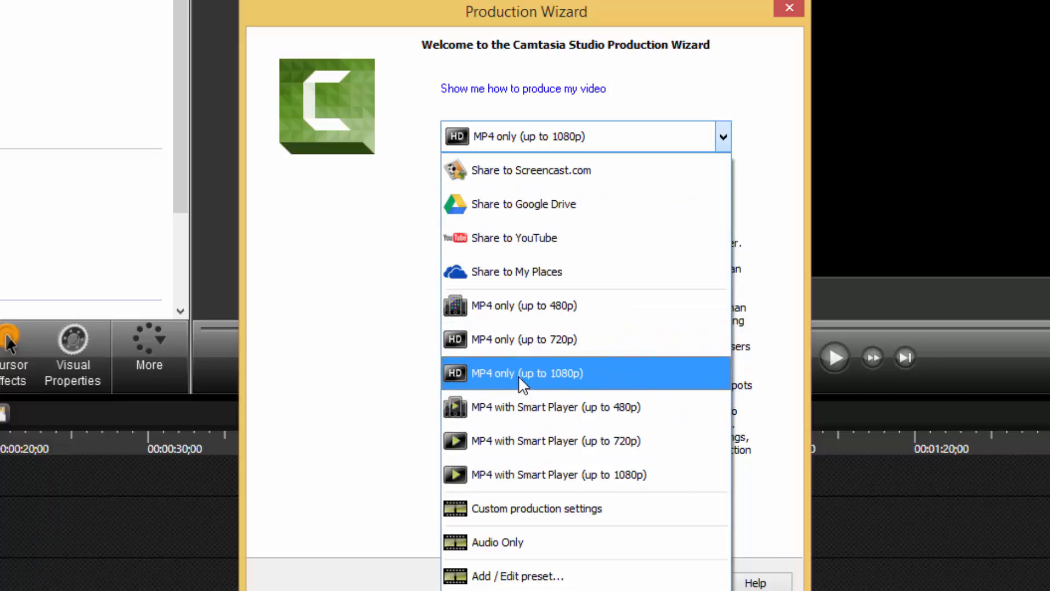
pyautogui.click(625, 374)
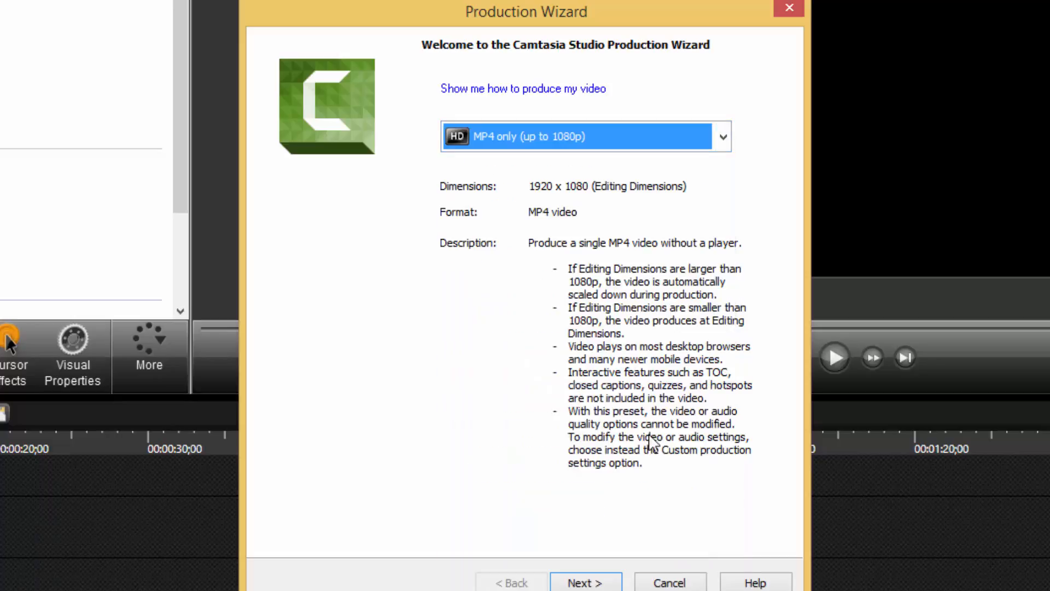
# Produce the video as "New Awesome blue Intro" in the Videos folder and close the production results
pyautogui.click(580, 581)
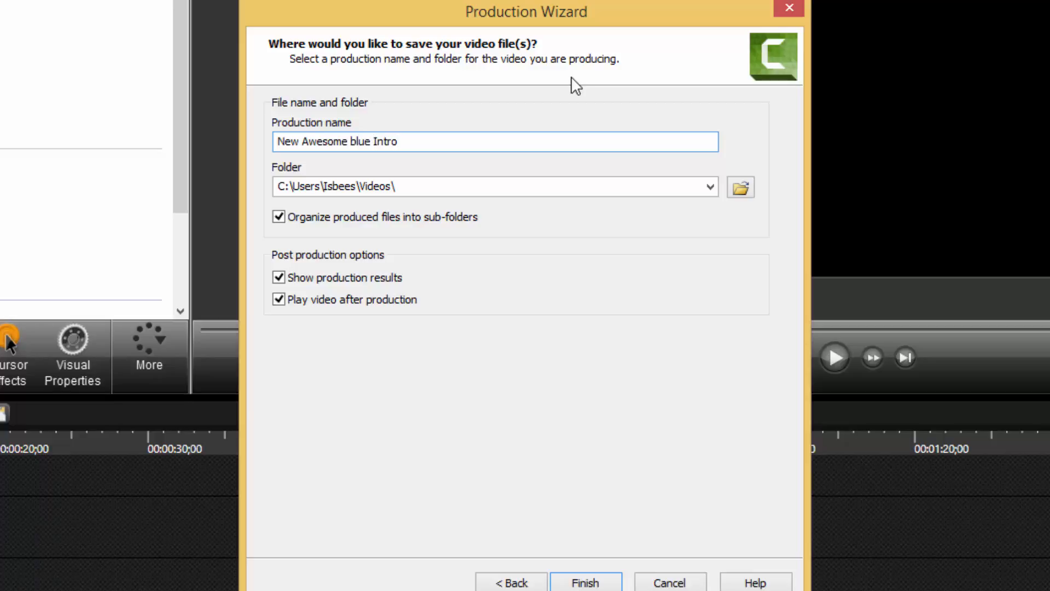
pyautogui.click(600, 582)
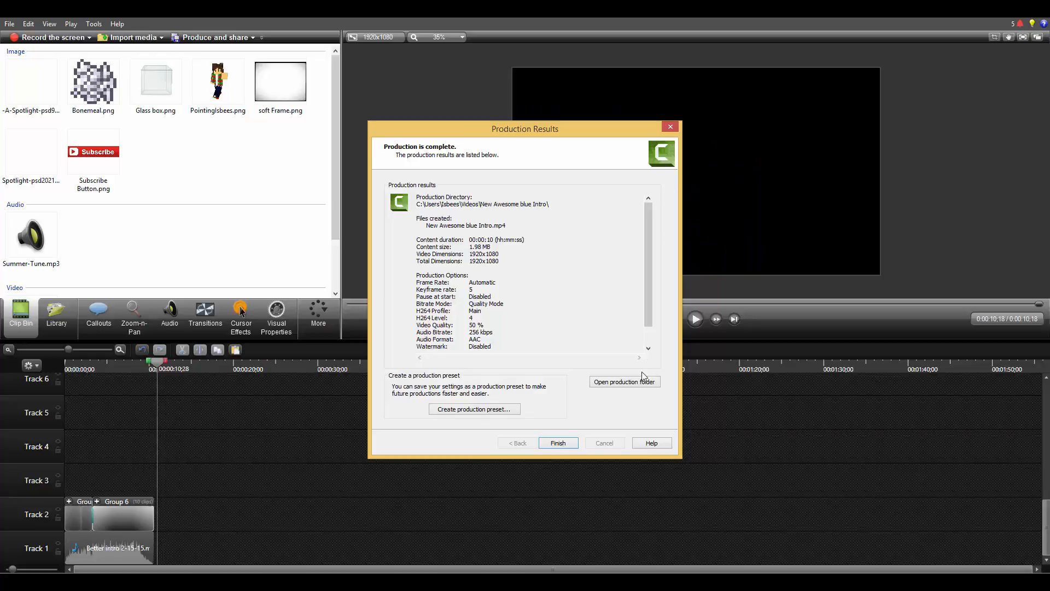
pyautogui.click(563, 445)
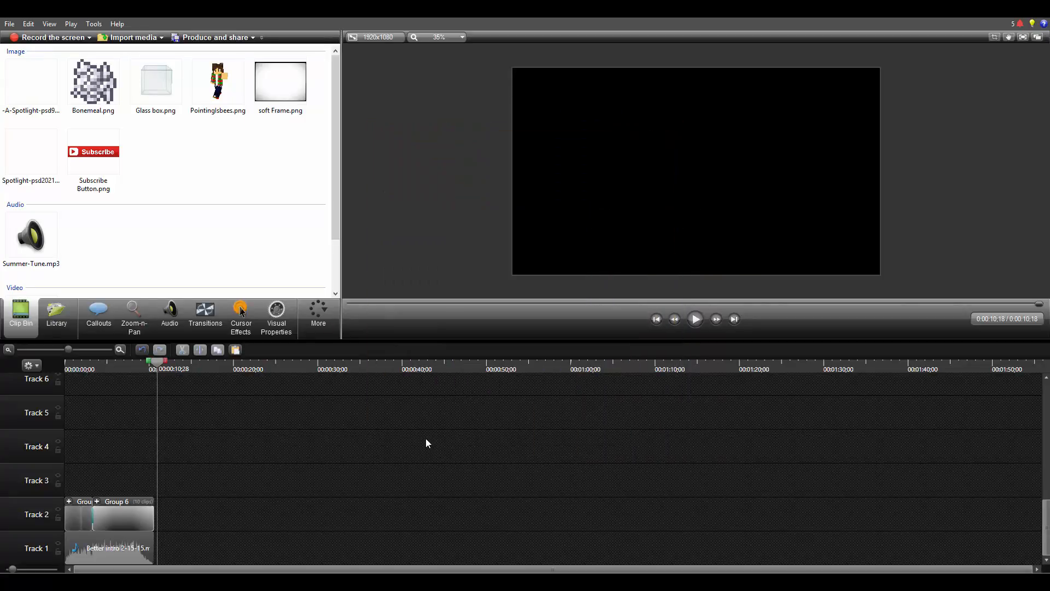
# Save the project as "New awesome blue intro" in the Camtasia Video layers folder
pyautogui.hotkey('ctrl', 's')
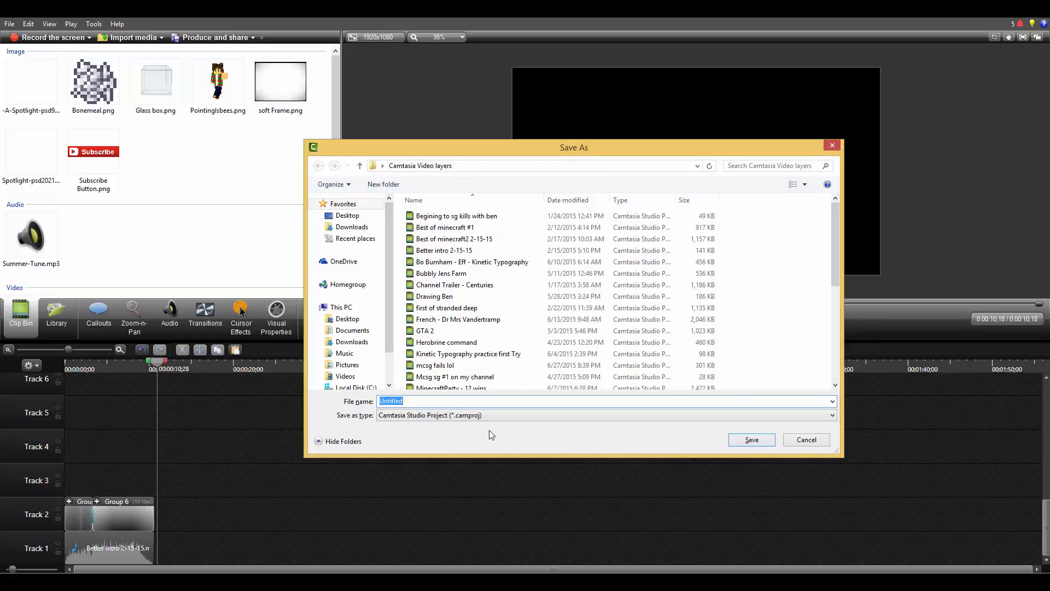
pyautogui.write('New awesome blue intro')
pyautogui.click(752, 439)
# Review the saved intro on the timeline through to its end
pyautogui.click(110, 366)
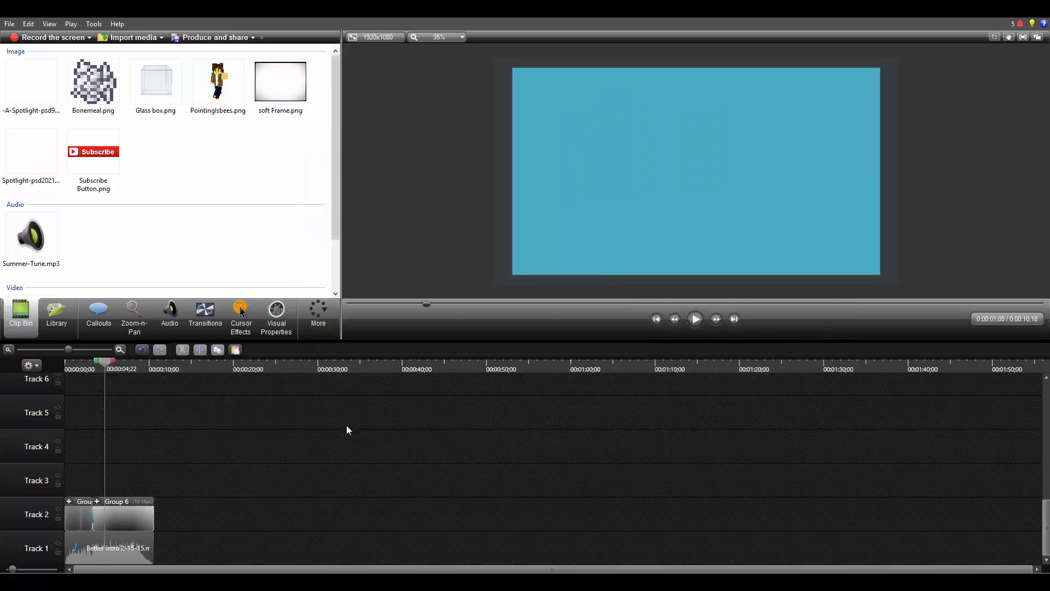
pyautogui.moveTo(347, 425); pyautogui.dragTo(223, 471)
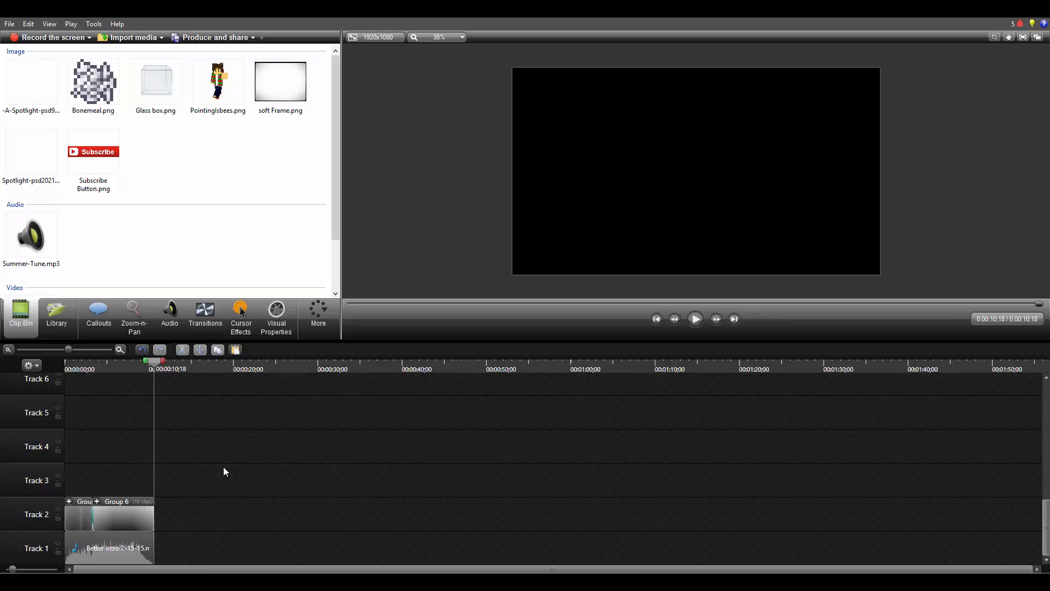